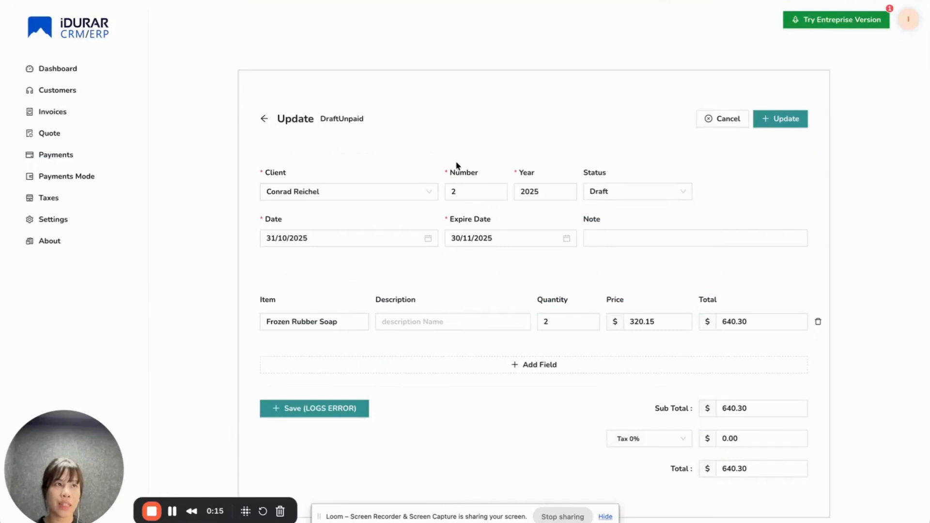
- Open the unpaid $640.30 invoice for editing and save it repeatedly with the error-logging save action
{"action": "left_click", "coordinate": [73, 118]}
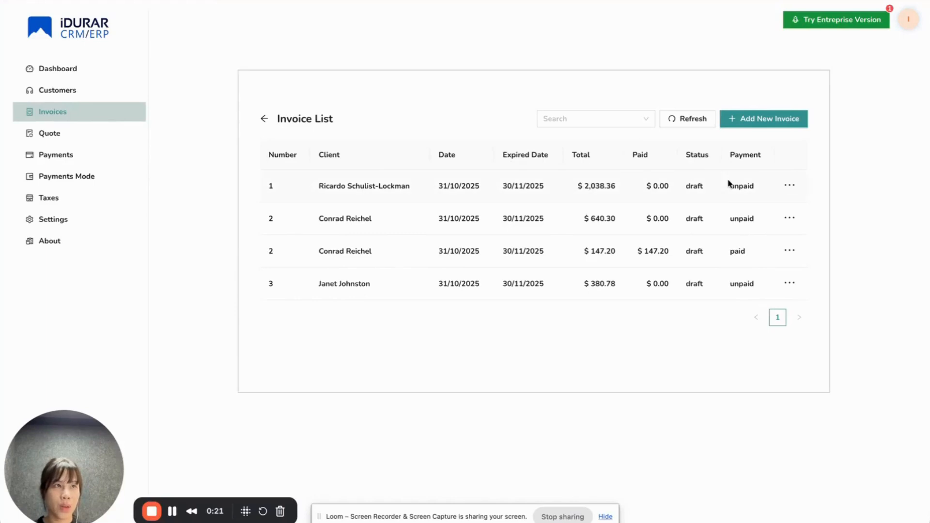
{"action": "left_click", "coordinate": [791, 219]}
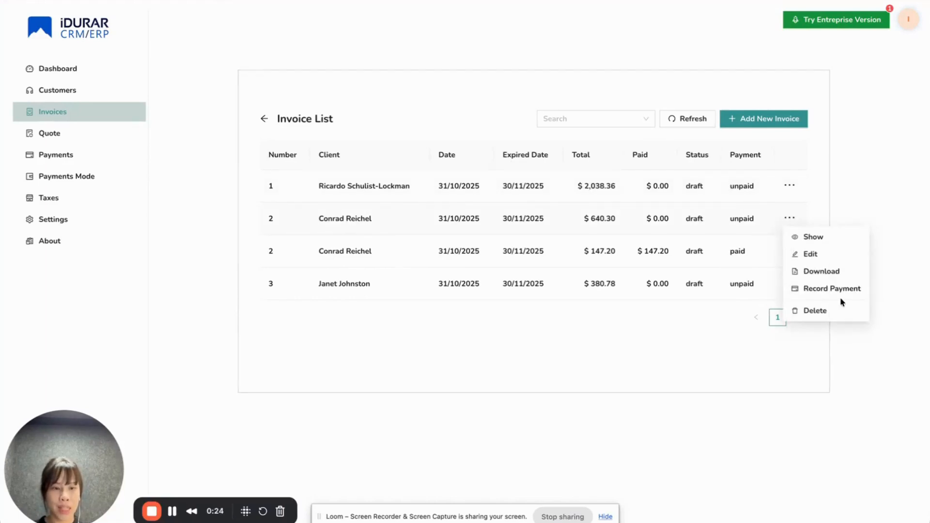
{"action": "left_click", "coordinate": [830, 256]}
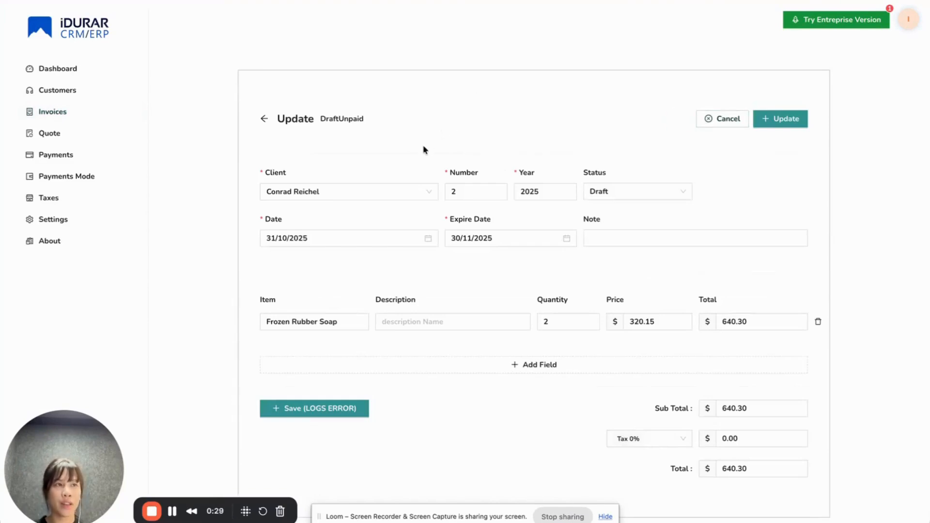
{"action": "left_click", "coordinate": [309, 412]}
{"action": "left_click", "coordinate": [309, 412]}
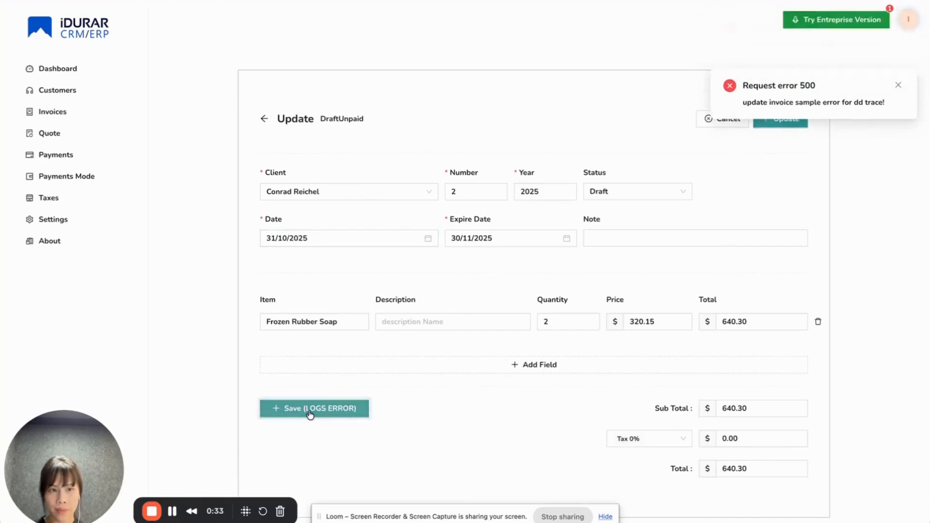
{"action": "left_click", "coordinate": [310, 412]}
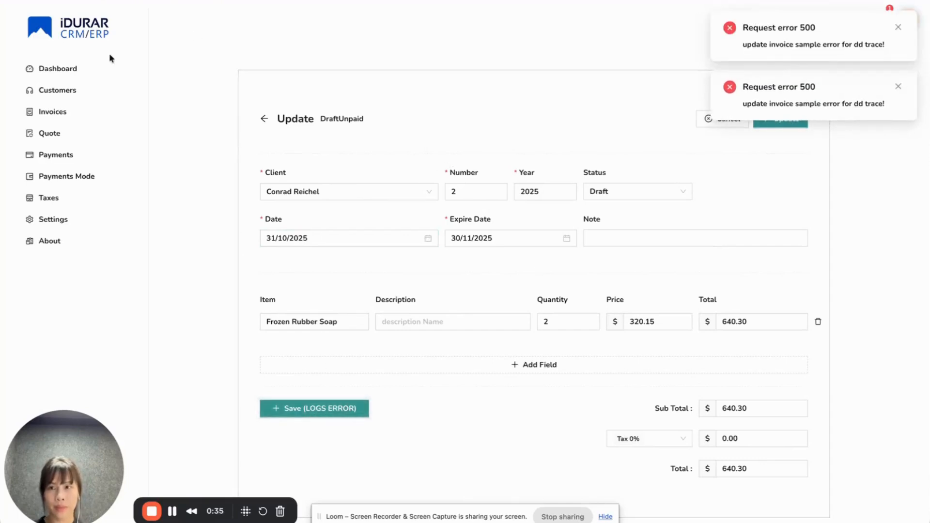
- Switch to the log explorer, refresh the logs and filter them to the idurar-backend source only
{"action": "left_click", "coordinate": [145, 1]}
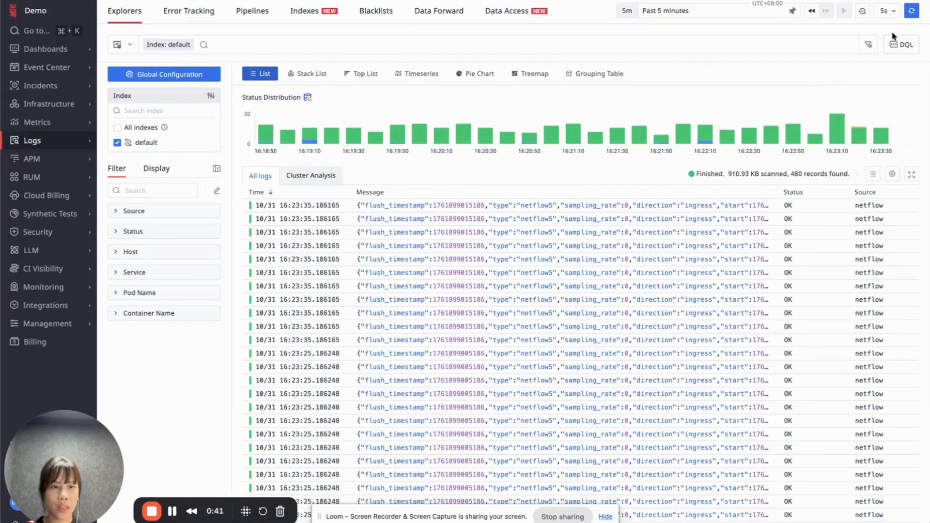
{"action": "left_click", "coordinate": [913, 16]}
{"action": "left_click", "coordinate": [913, 16]}
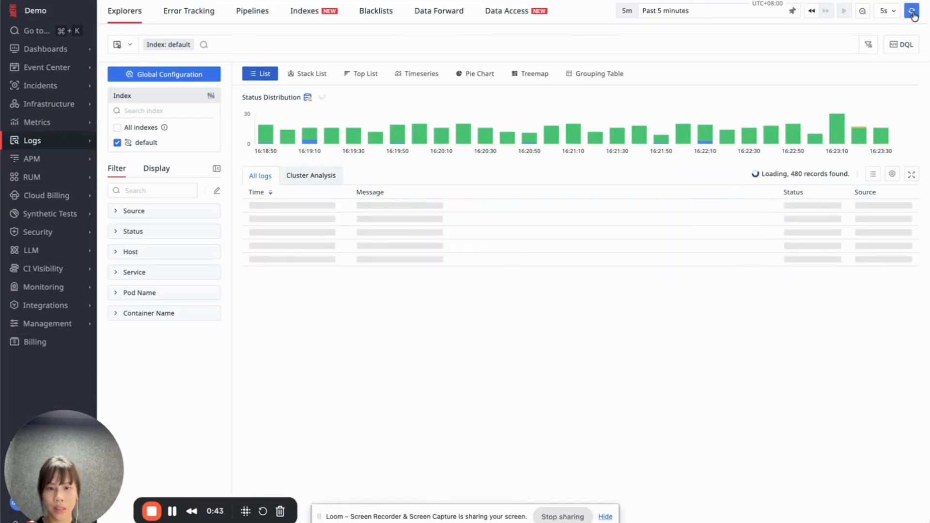
{"action": "left_click", "coordinate": [147, 213]}
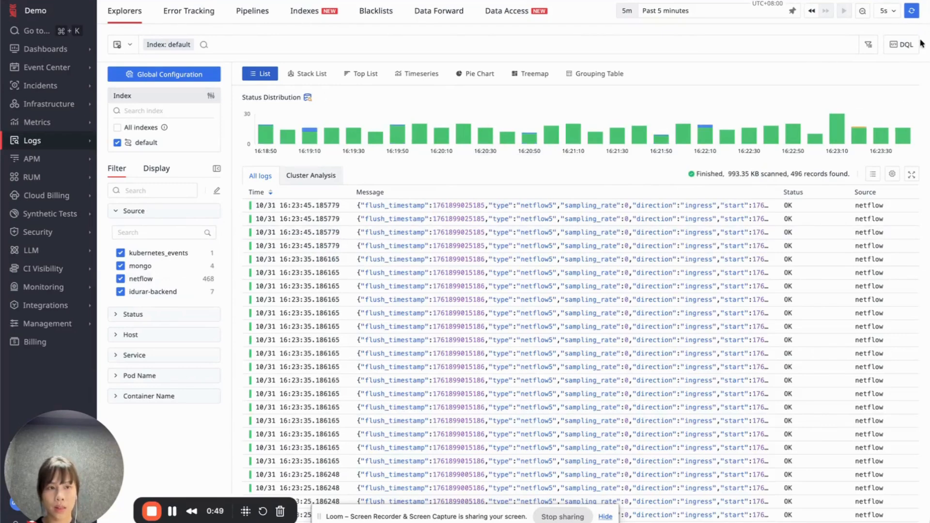
{"action": "left_click", "coordinate": [912, 11]}
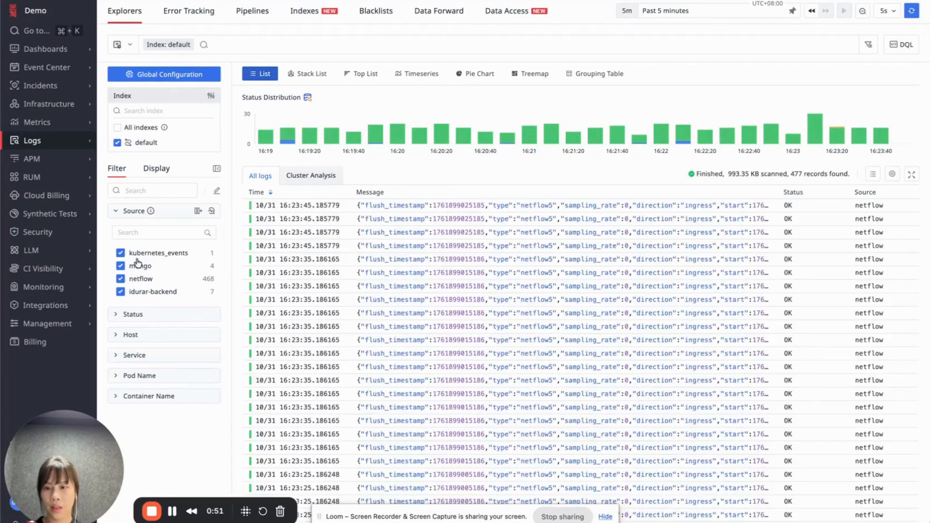
{"action": "left_click", "coordinate": [154, 297]}
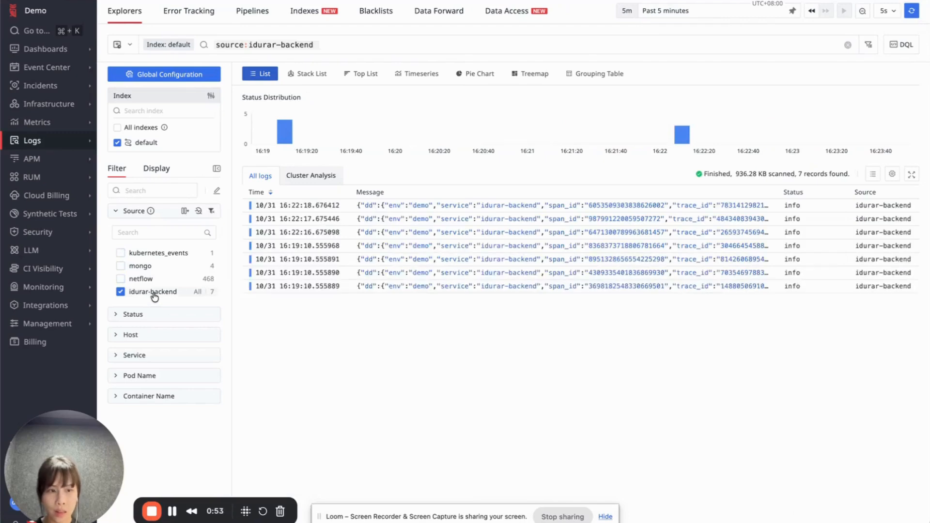
- Examine the 16:22:18 idurar-backend log entry, comparing its status with the level, message and stack in its JSON content
{"action": "left_click", "coordinate": [454, 210]}
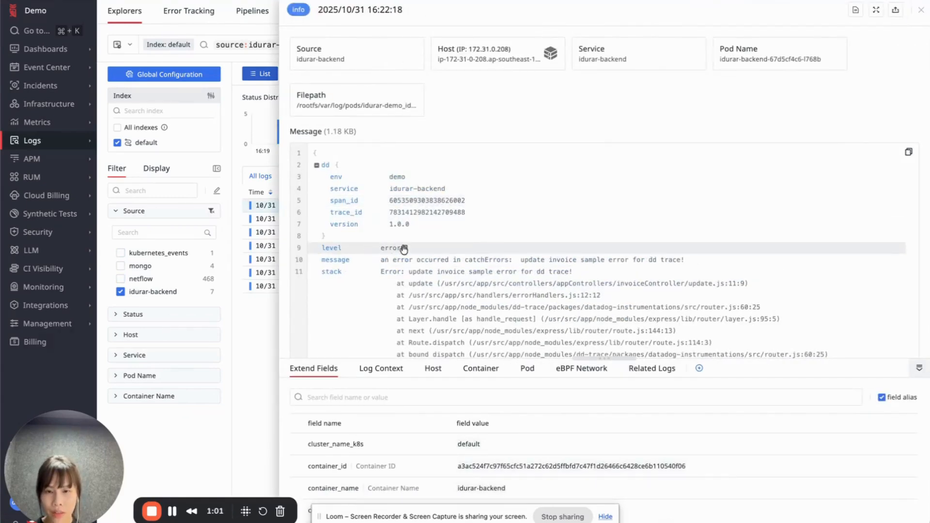
{"action": "left_click", "coordinate": [919, 10]}
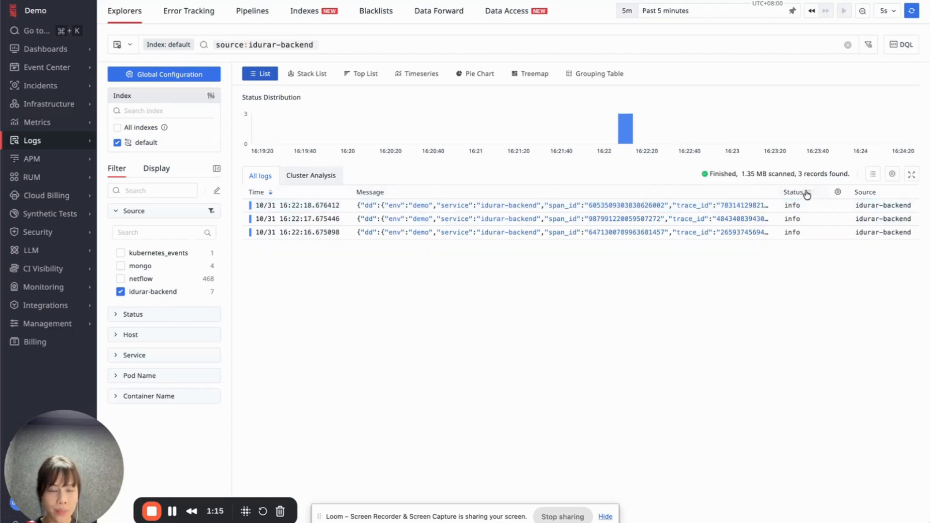
{"action": "left_click", "coordinate": [548, 214]}
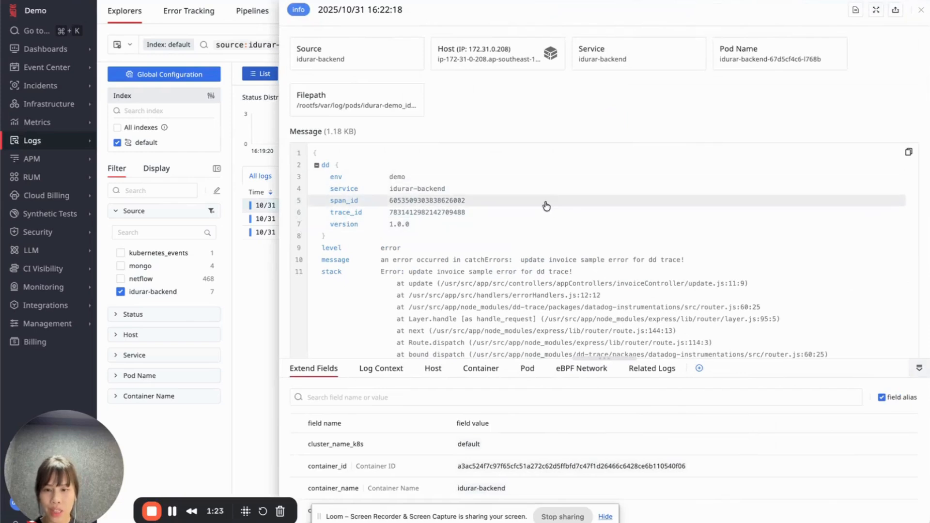
{"action": "scroll", "coordinate": [557, 202], "scroll_direction": "down", "scroll_amount": 3}
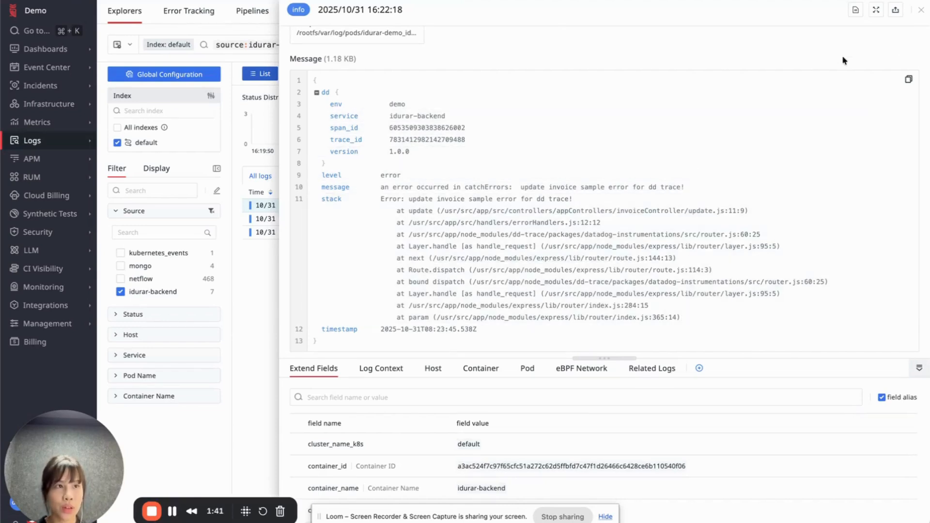
{"action": "left_click", "coordinate": [923, 11]}
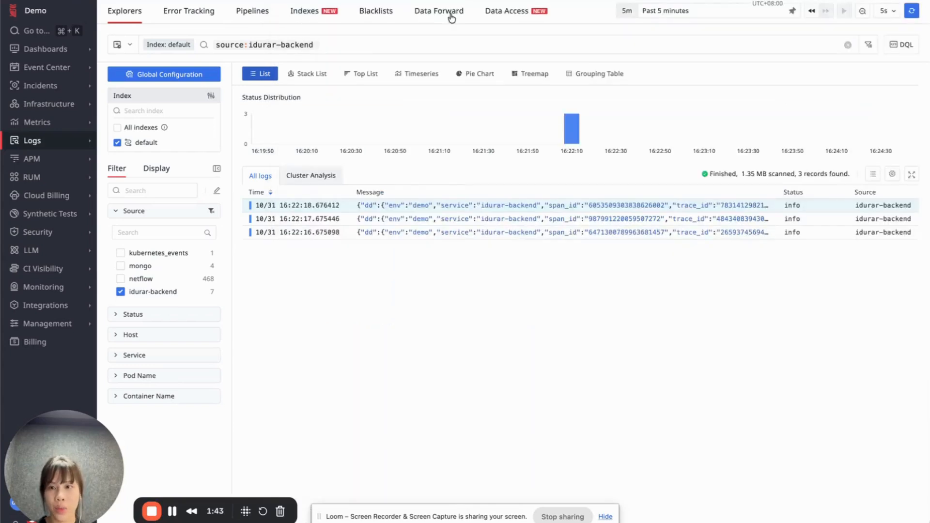
- Open the list of log pipelines
{"action": "left_click", "coordinate": [259, 14]}
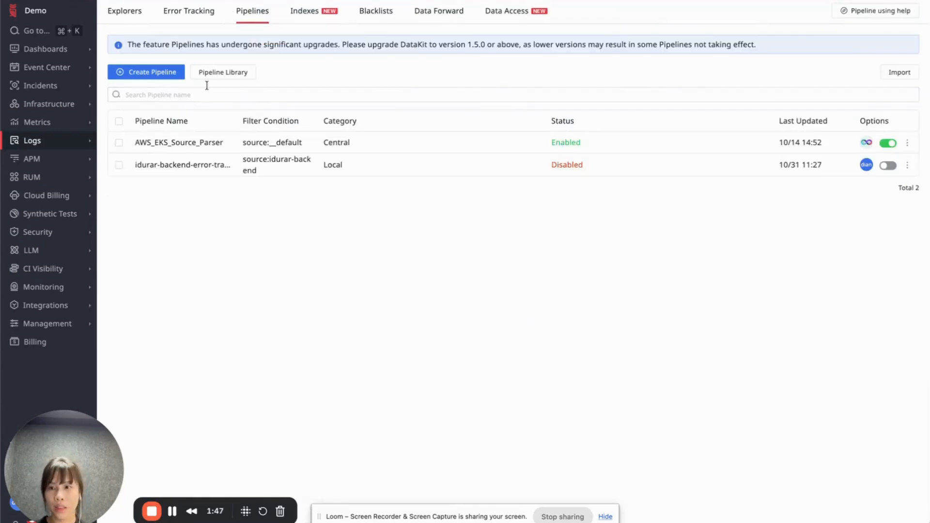
{"action": "left_click", "coordinate": [145, 71]}
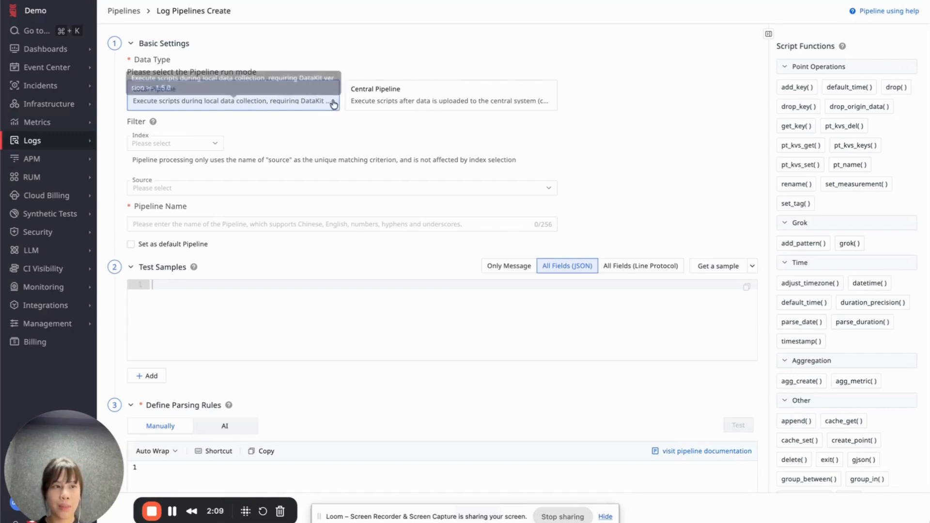
{"action": "left_click", "coordinate": [213, 146]}
{"action": "left_click", "coordinate": [188, 166]}
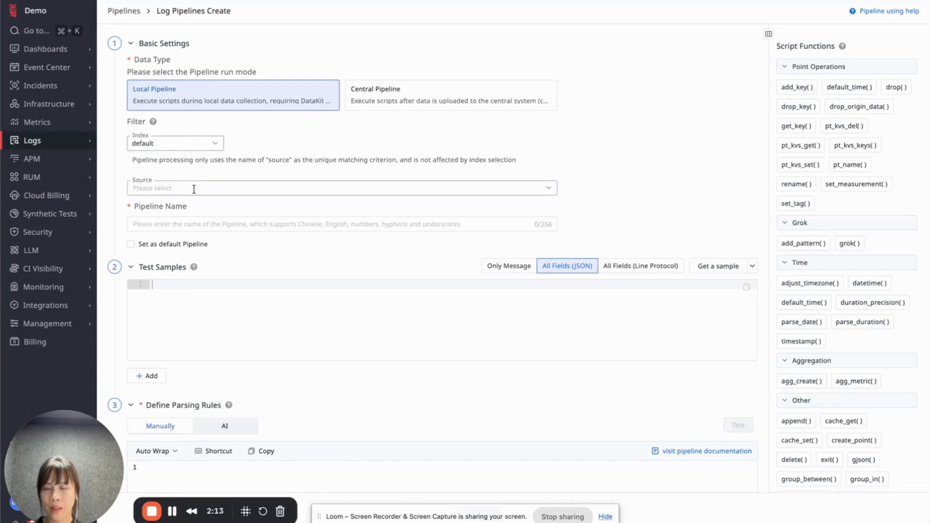
{"action": "left_click", "coordinate": [193, 188]}
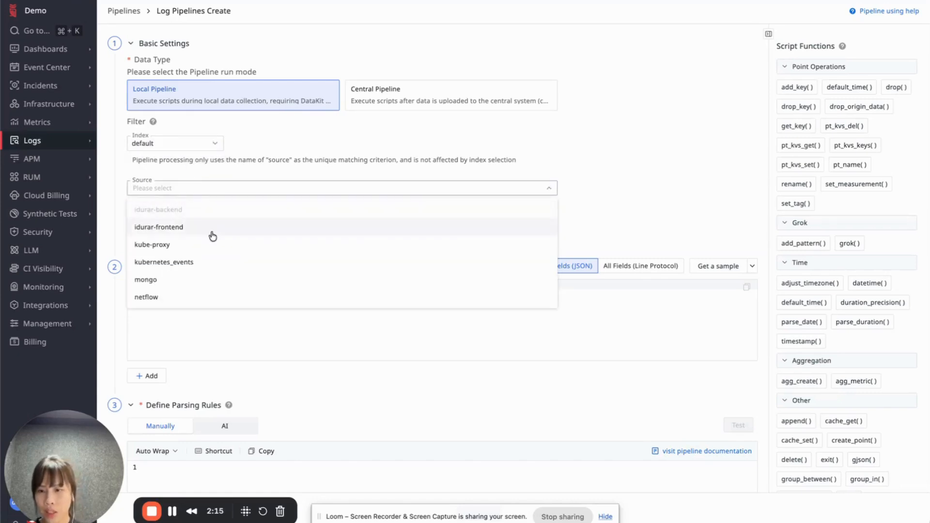
{"action": "mouse_move", "coordinate": [201, 210]}
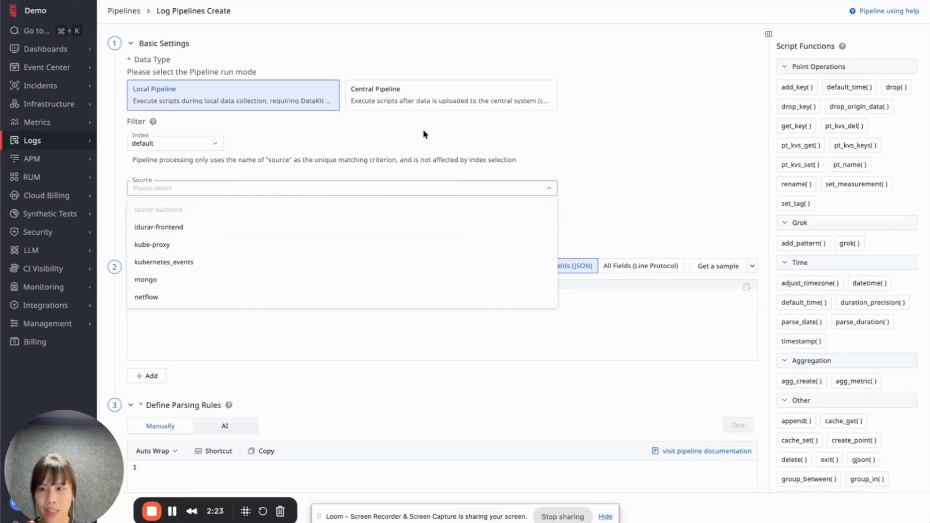
{"action": "left_click", "coordinate": [443, 156]}
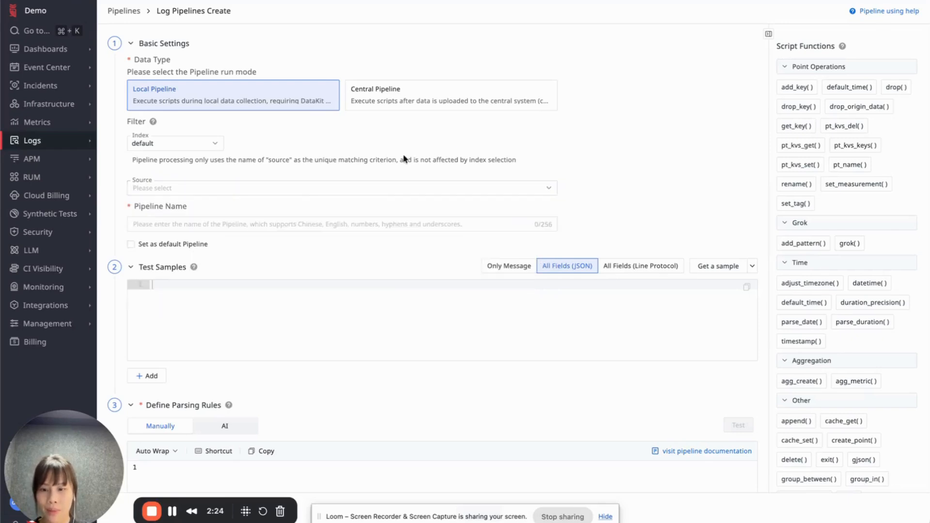
{"action": "left_click", "coordinate": [130, 11]}
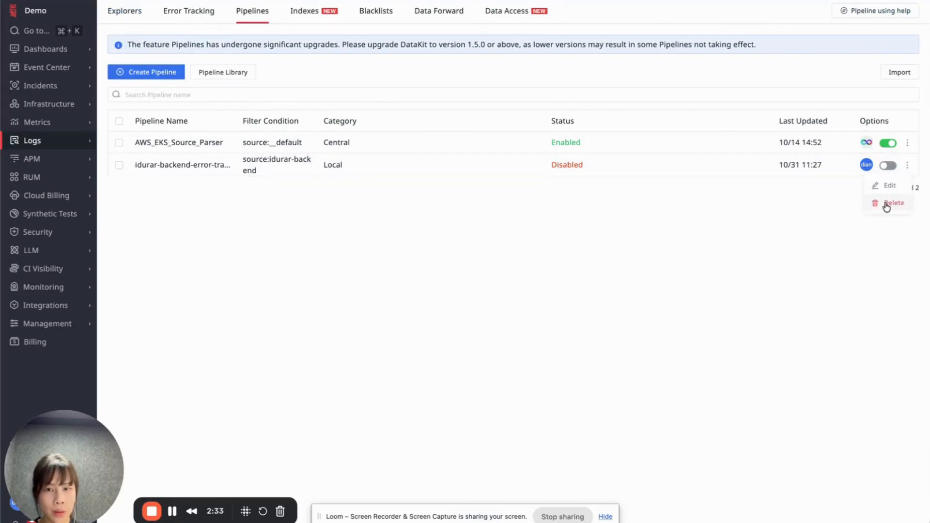
- Delete the disabled local pipeline idurar-backend-error-transform
{"action": "left_click", "coordinate": [887, 205]}
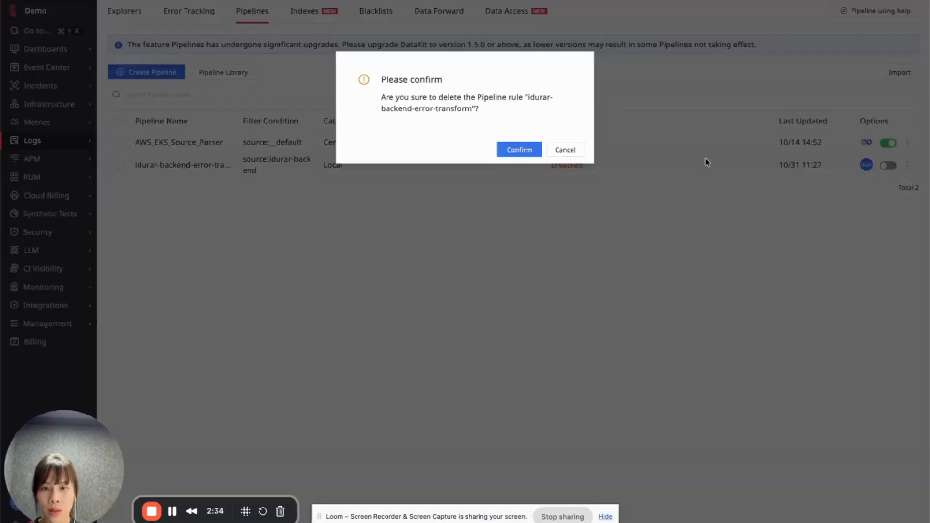
{"action": "left_click", "coordinate": [519, 150]}
- Start a new local pipeline with the default index and idurar-backend source, and name it idurar_backend
{"action": "left_click", "coordinate": [149, 72]}
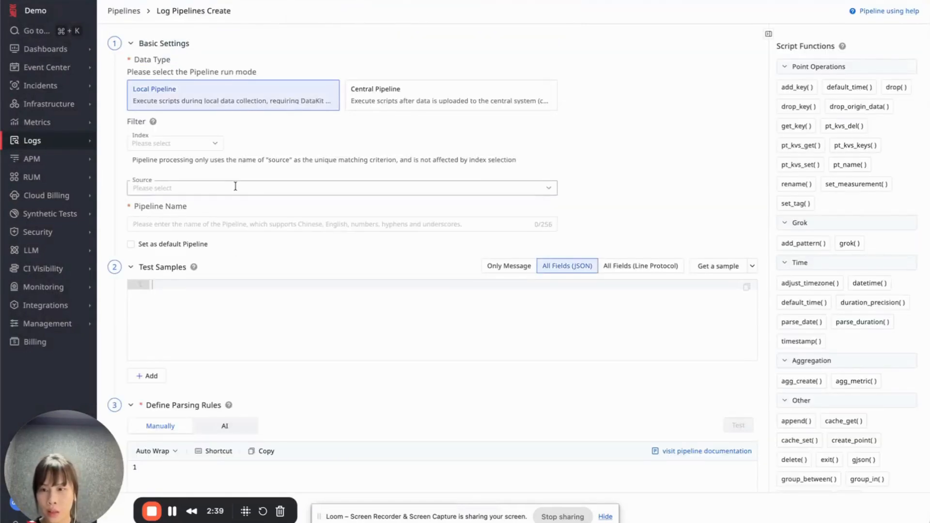
{"action": "left_click", "coordinate": [197, 144]}
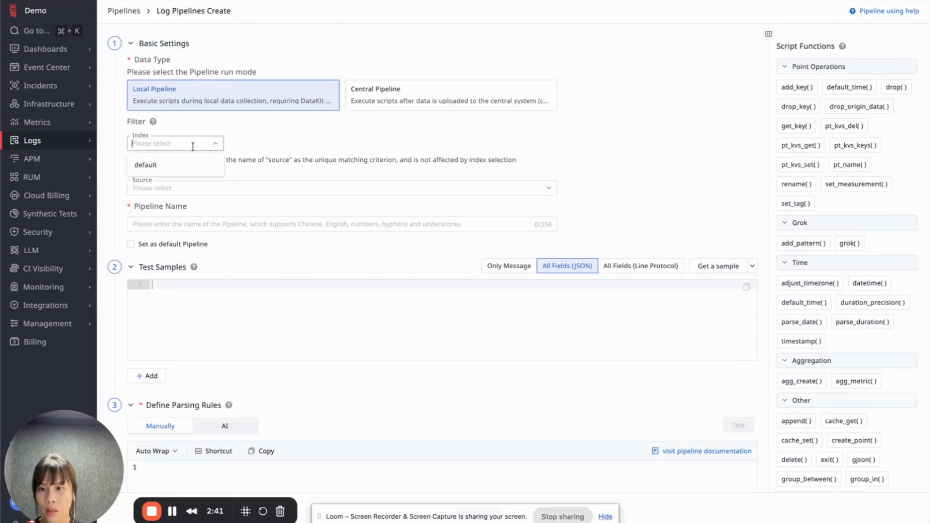
{"action": "left_click", "coordinate": [148, 168]}
{"action": "left_click", "coordinate": [160, 190]}
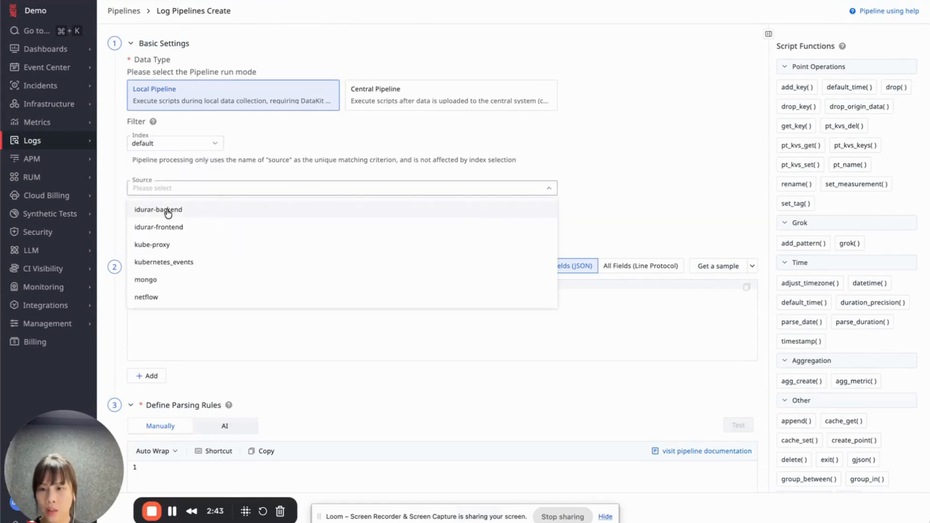
{"action": "left_click", "coordinate": [168, 213]}
{"action": "left_click", "coordinate": [570, 187]}
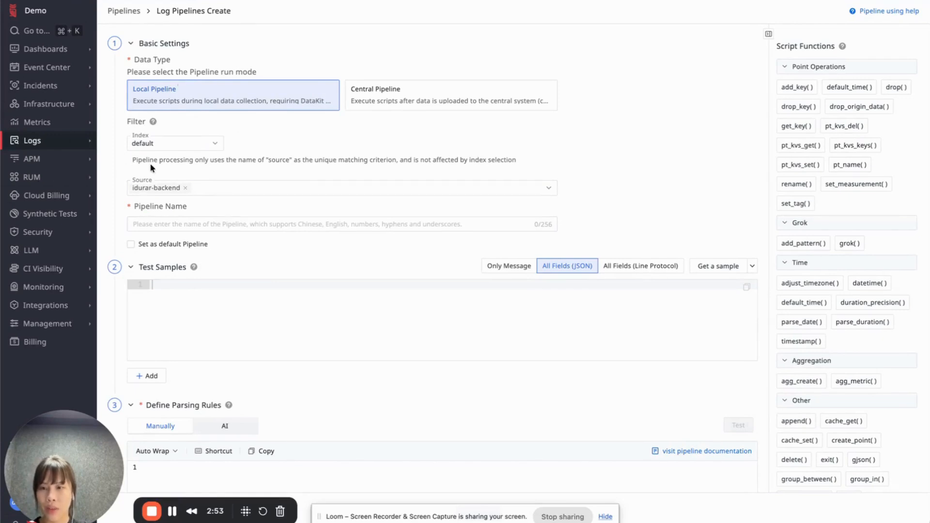
{"action": "left_click", "coordinate": [256, 226]}
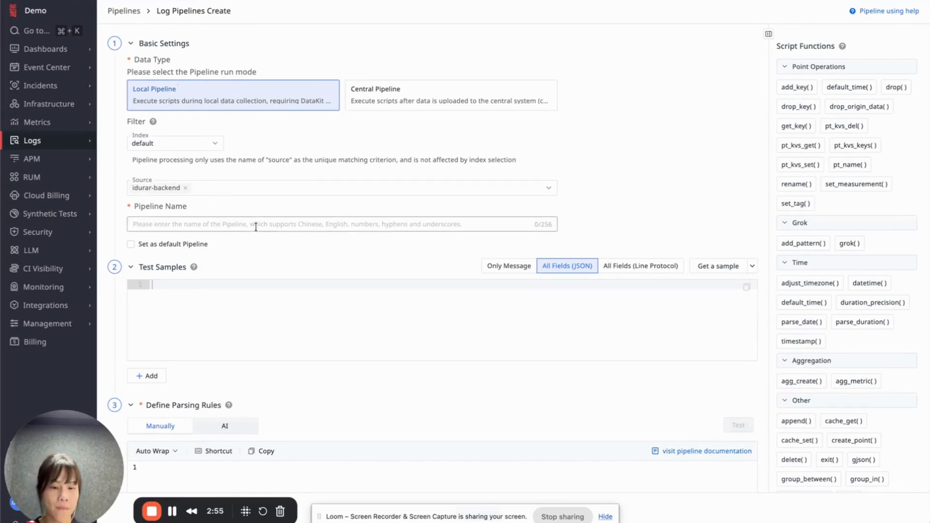
{"action": "type", "text": "idurar_backend"}
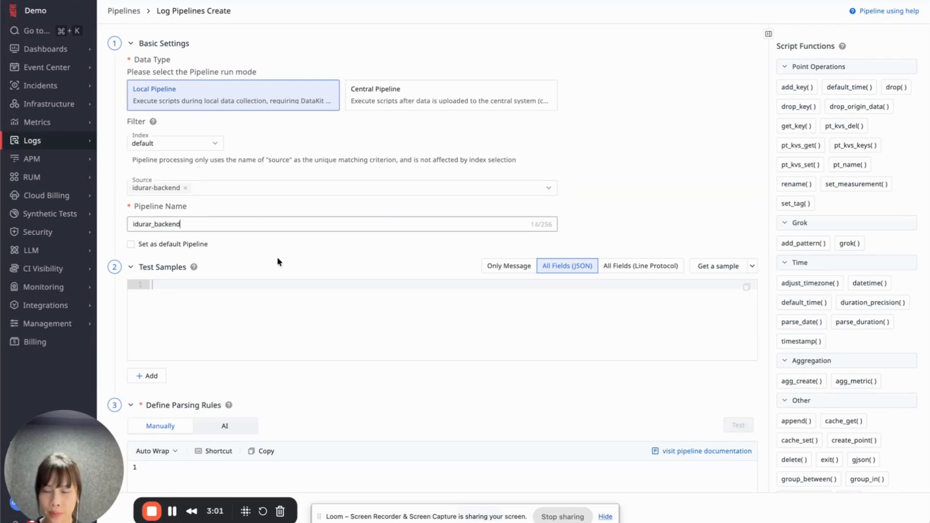
{"action": "left_click", "coordinate": [278, 262]}
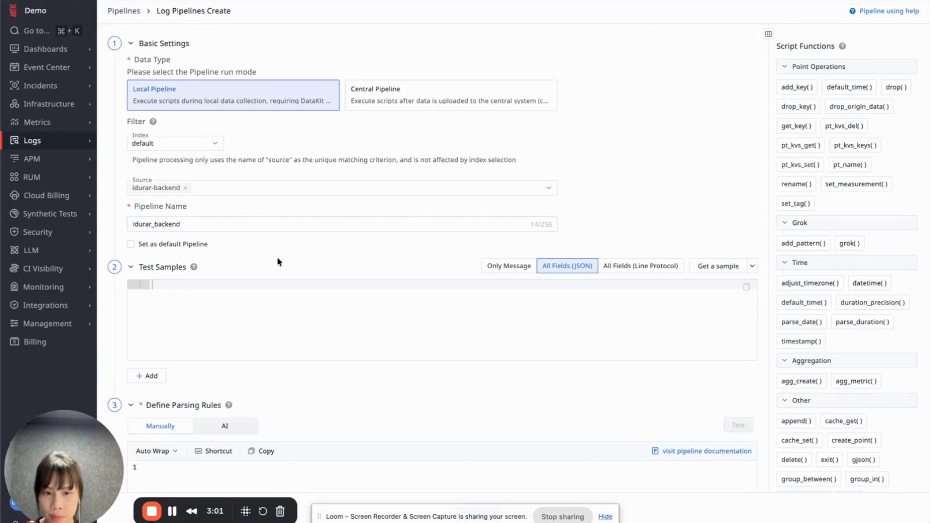
- Load an all-fields JSON test sample into the pipeline and review its fields and message content
{"action": "scroll", "coordinate": [354, 245], "scroll_direction": "down", "scroll_amount": 2}
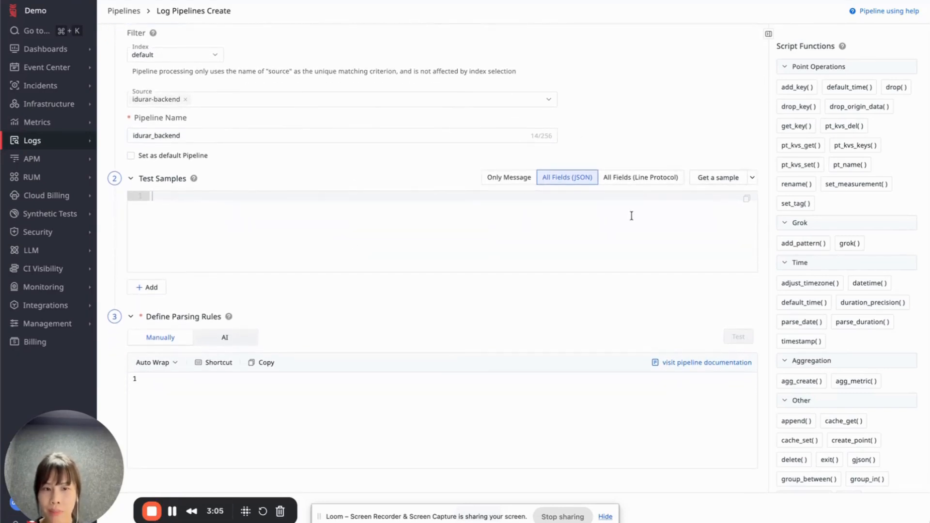
{"action": "left_click", "coordinate": [719, 177]}
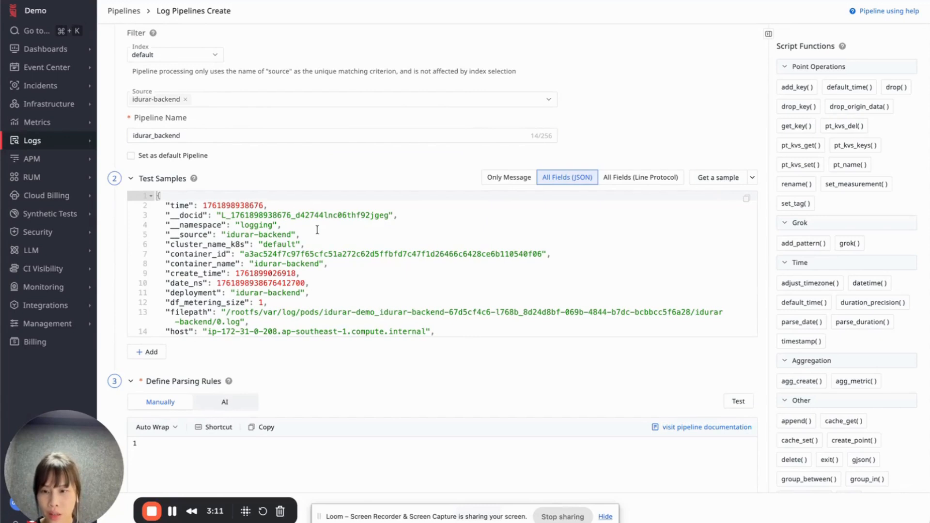
{"action": "scroll", "coordinate": [319, 252], "scroll_direction": "down", "scroll_amount": 5}
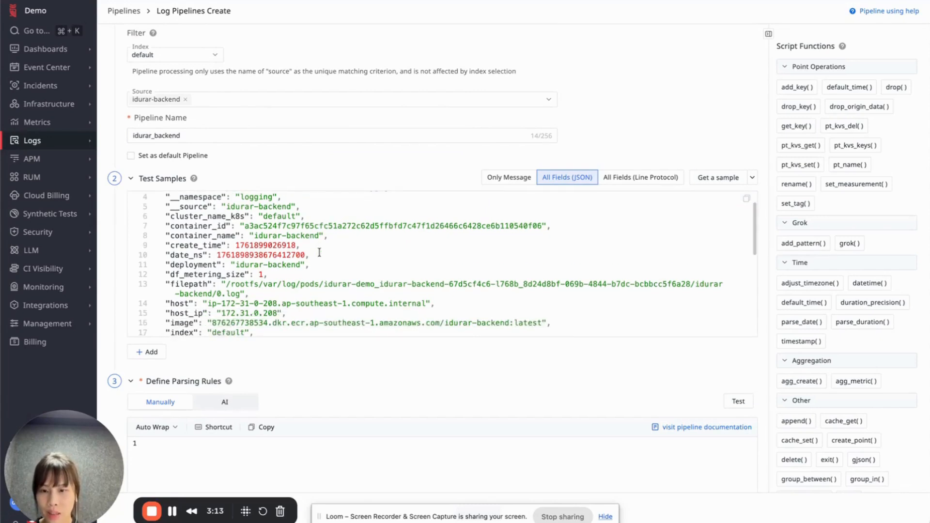
{"action": "scroll", "coordinate": [319, 252], "scroll_direction": "down", "scroll_amount": 3}
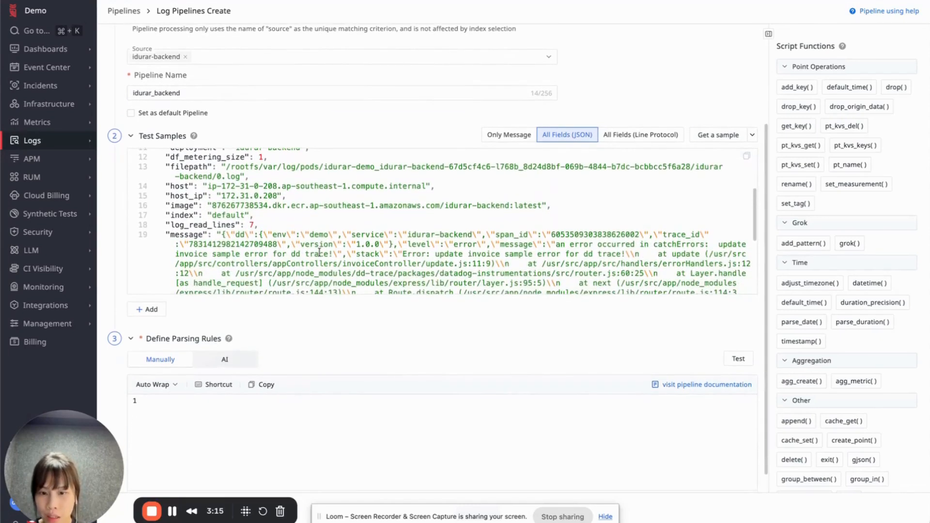
{"action": "scroll", "coordinate": [319, 252], "scroll_direction": "up", "scroll_amount": 5}
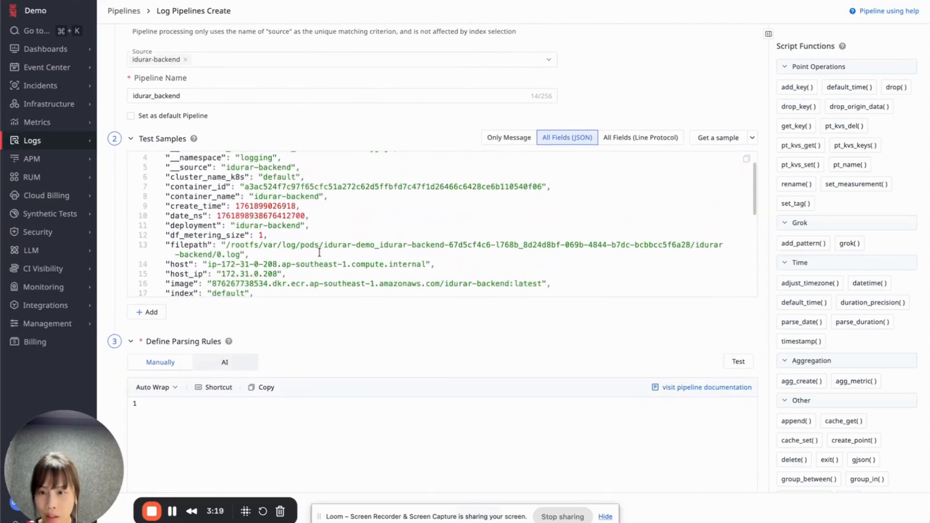
- Examine the JSON test sample's fields, including the nested message content, its level and the status field
{"action": "scroll", "coordinate": [320, 253], "scroll_direction": "down", "scroll_amount": 10}
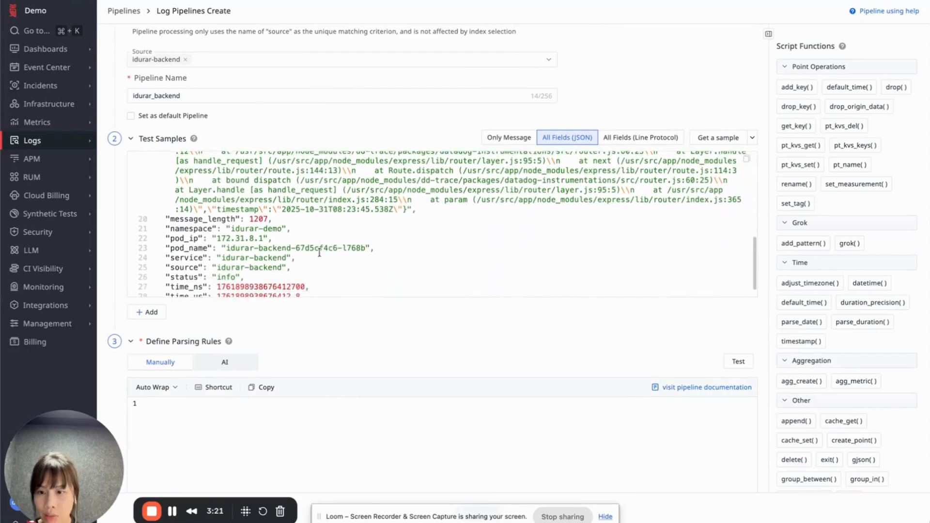
{"action": "scroll", "coordinate": [320, 252], "scroll_direction": "down", "scroll_amount": 2}
{"action": "scroll", "coordinate": [319, 253], "scroll_direction": "up", "scroll_amount": 5}
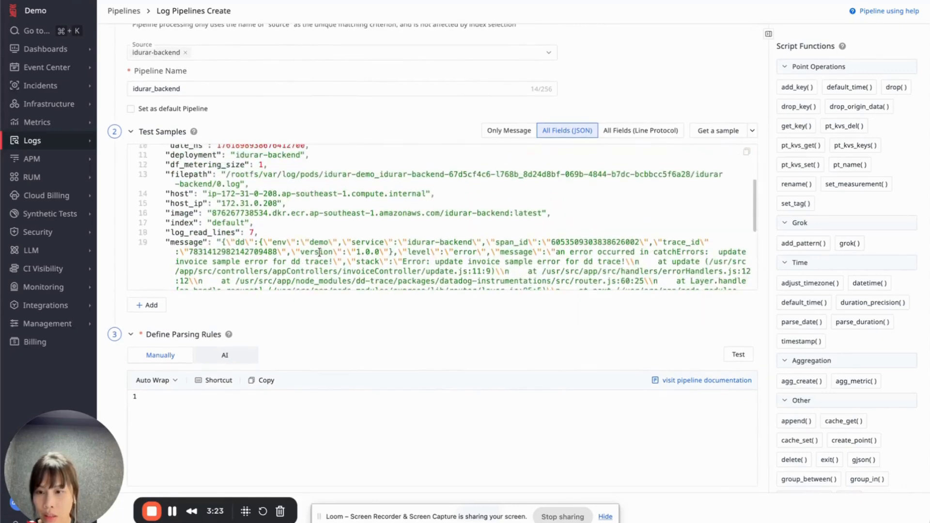
{"action": "scroll", "coordinate": [319, 252], "scroll_direction": "up", "scroll_amount": 6}
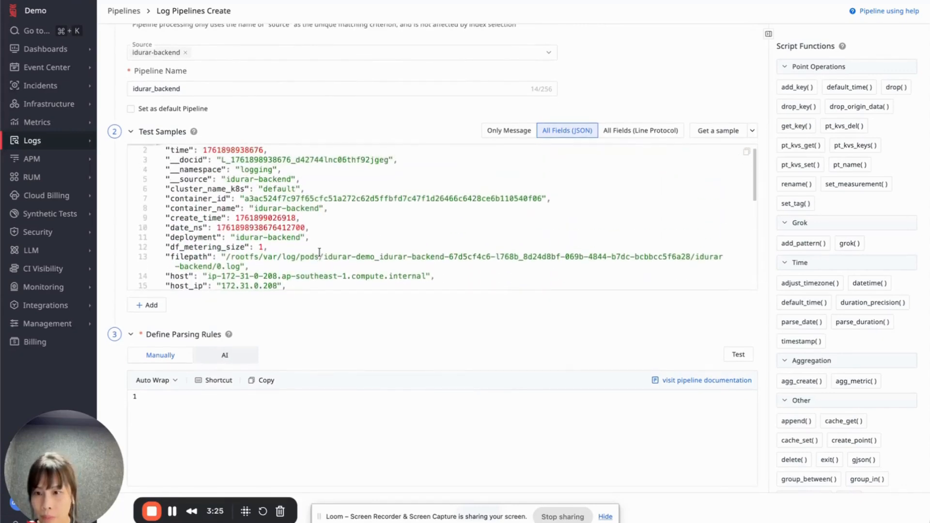
{"action": "scroll", "coordinate": [319, 252], "scroll_direction": "up", "scroll_amount": 2}
{"action": "scroll", "coordinate": [319, 253], "scroll_direction": "down", "scroll_amount": 8}
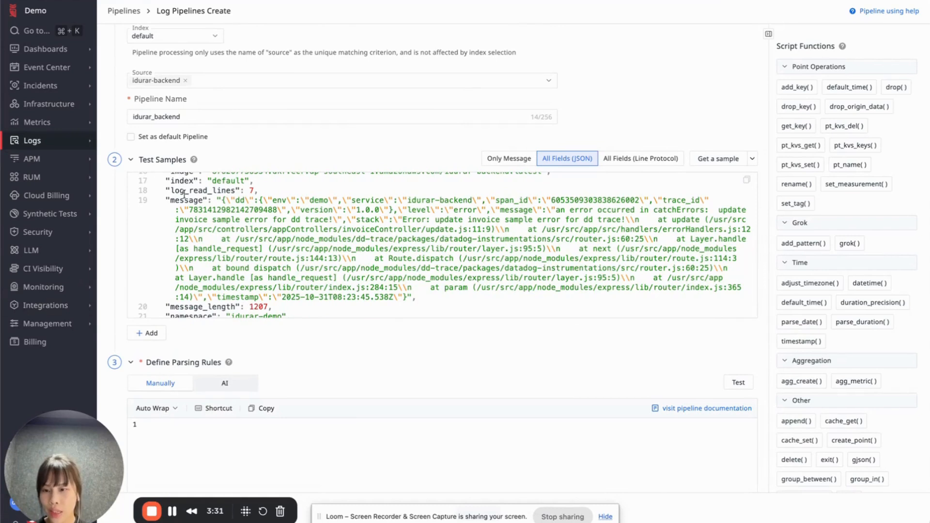
{"action": "left_click", "coordinate": [150, 335]}
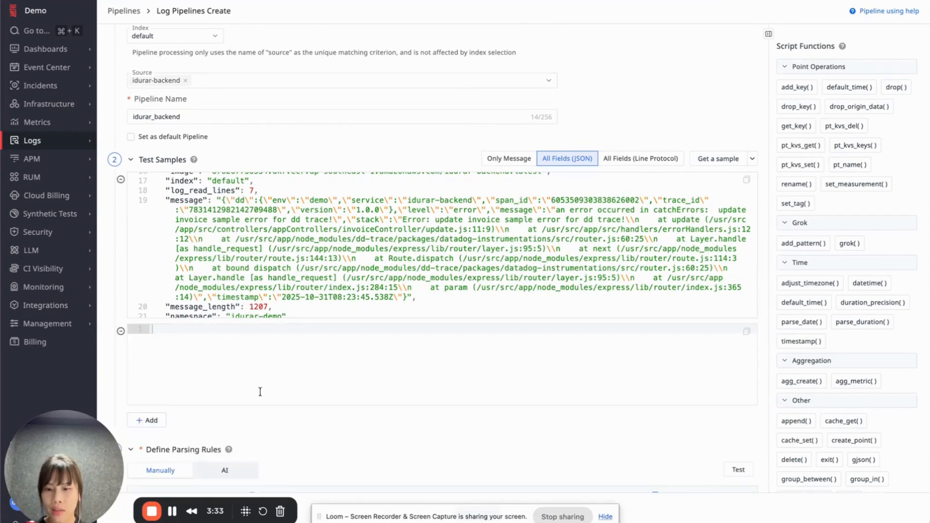
{"action": "scroll", "coordinate": [478, 301], "scroll_direction": "down", "scroll_amount": 3}
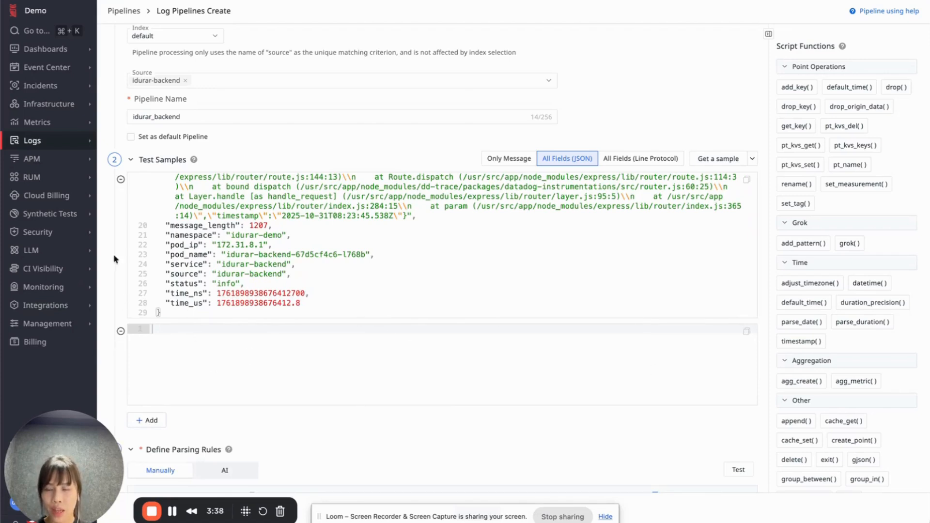
{"action": "left_click", "coordinate": [120, 331]}
- Add the parsing rule json(_, level, "status") to extract the log level into the status field
{"action": "scroll", "coordinate": [358, 324], "scroll_direction": "down", "scroll_amount": 1}
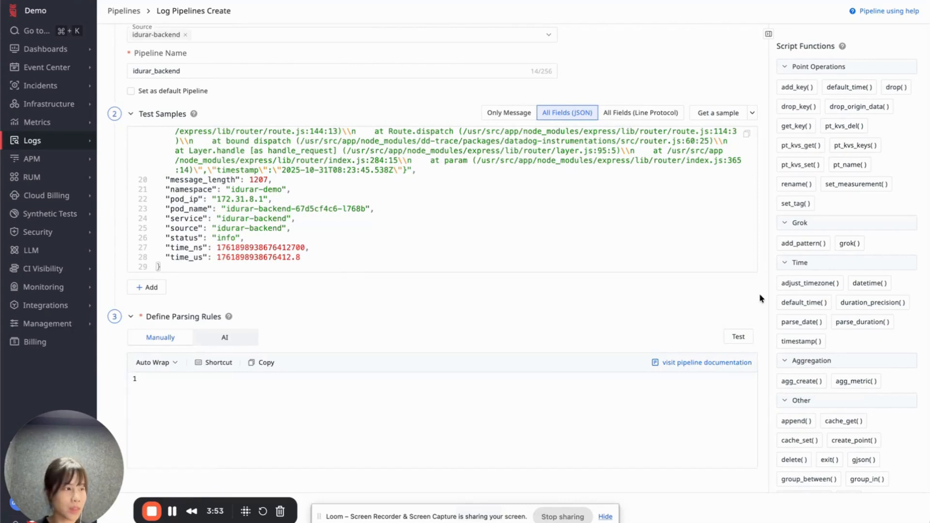
{"action": "left_click", "coordinate": [497, 412]}
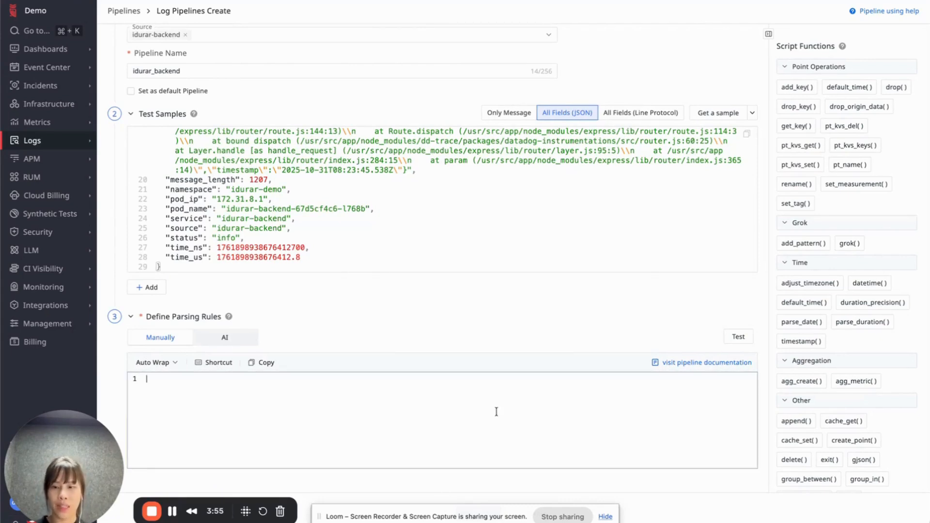
{"action": "type", "text": "json("}
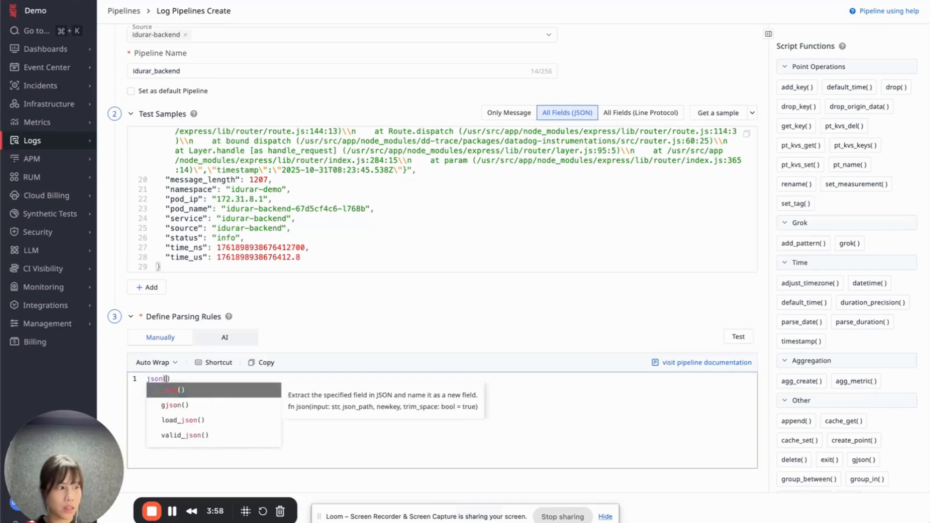
{"action": "key", "text": "Return"}
{"action": "type", "text": "_, level, "}
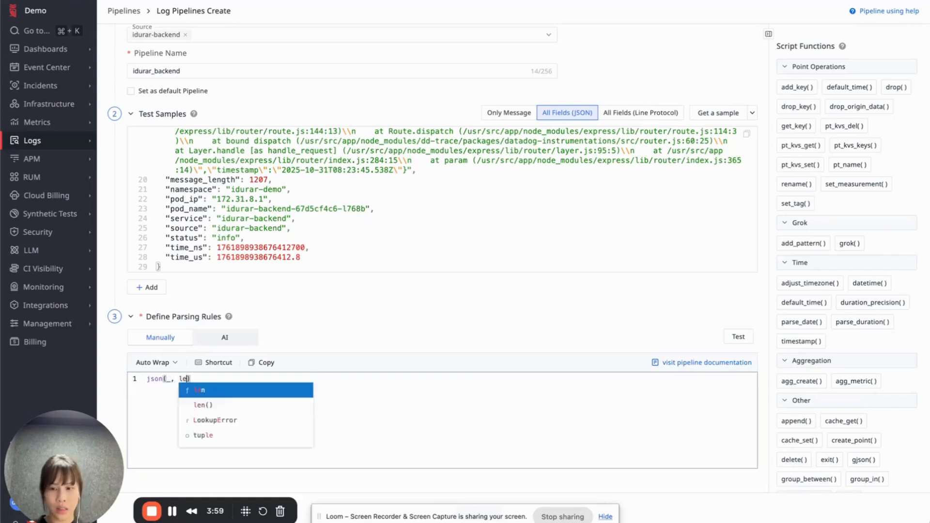
{"action": "type", "text": "\"stat"}
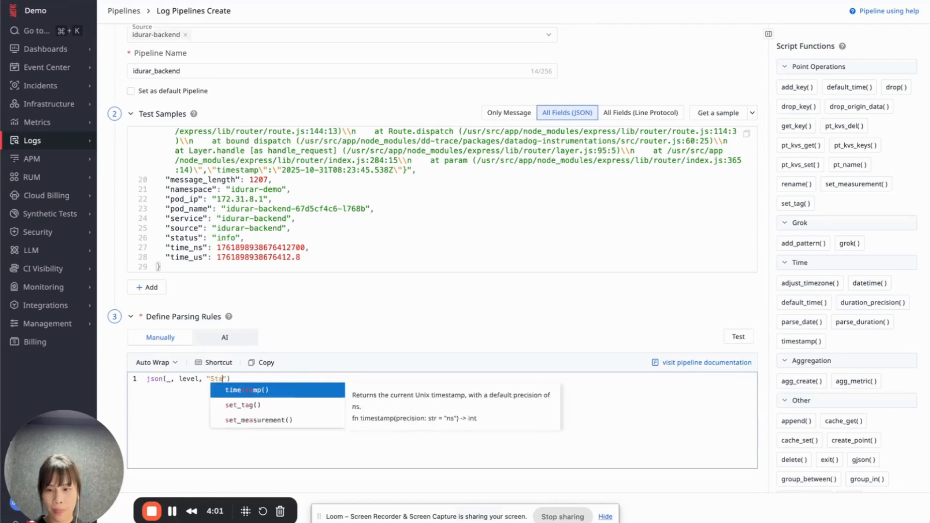
{"action": "type", "text": "us\""}
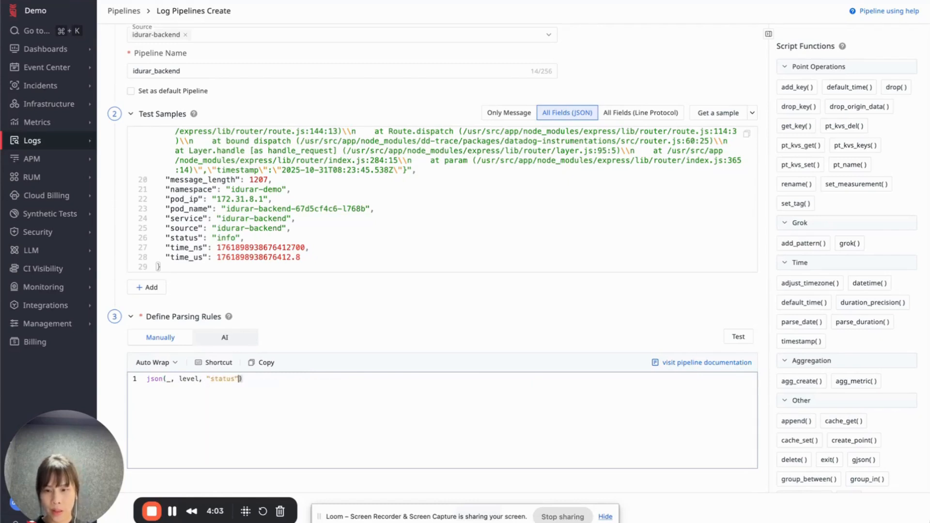
{"action": "type", "text": ")"}
{"action": "key", "text": "Return"}
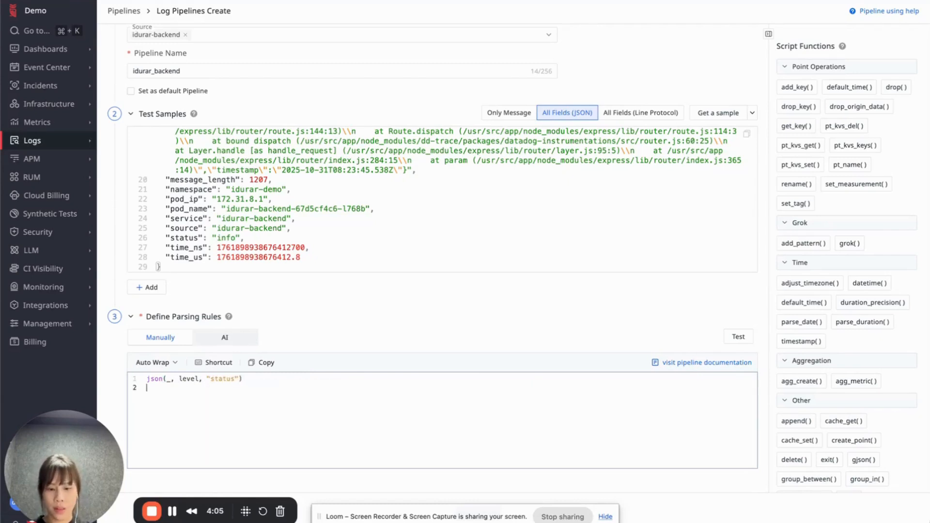
- Add a second parsing rule, json(_, dd, "dd"), to extract the dd object
{"action": "type", "text": "jspn"}
{"action": "key", "text": "BackSpace"}
{"action": "key", "text": "BackSpace"}
{"action": "type", "text": "on"}
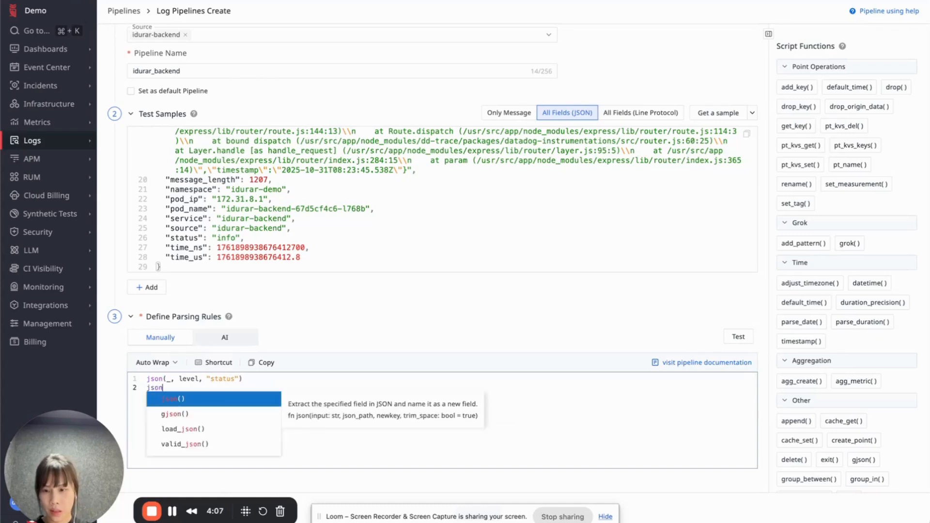
{"action": "type", "text": "(_, dd"}
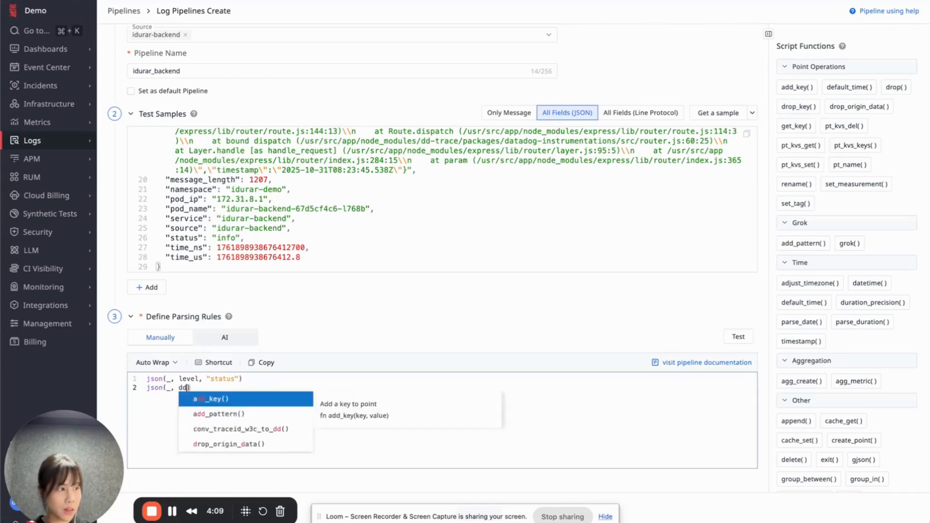
{"action": "type", "text": ", \"dd\")"}
{"action": "key", "text": "Return"}
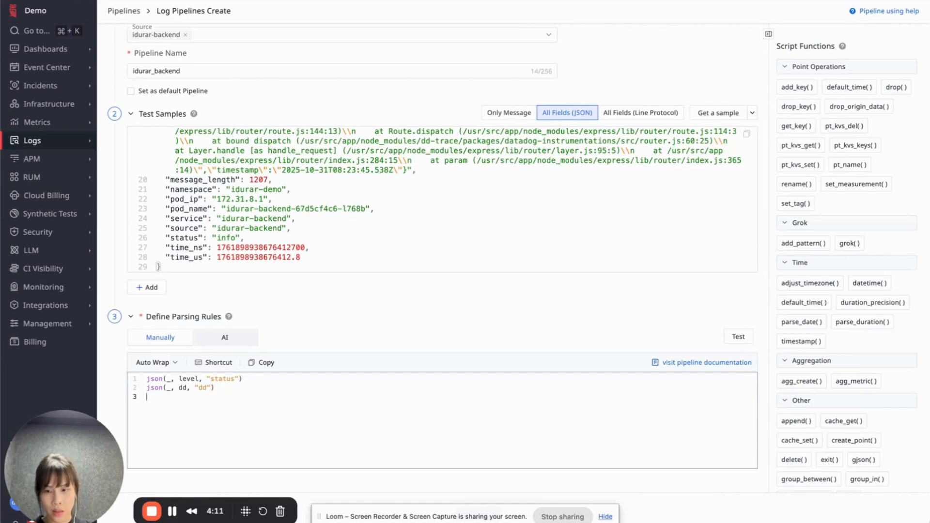
- Add a third parsing rule, json(_, trace_id, "trace_id"), followed by a blank line
{"action": "type", "text": "json(_, "}
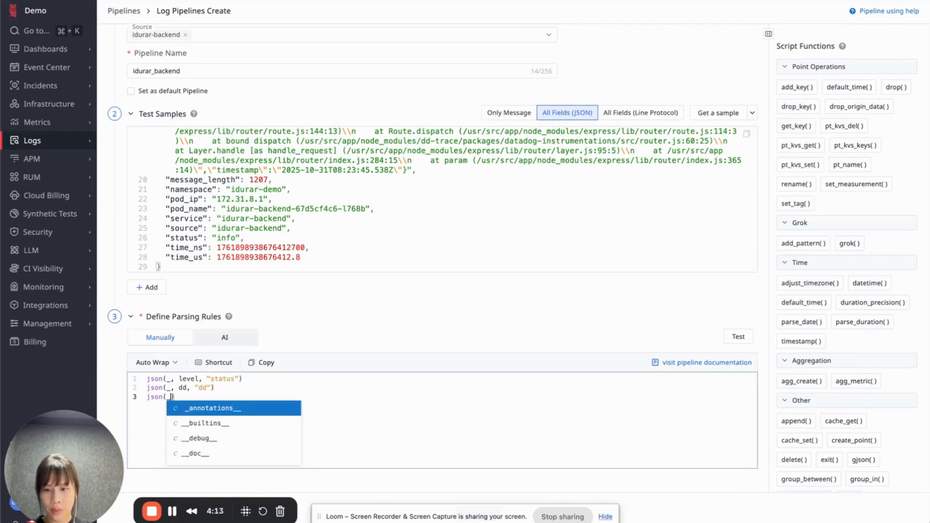
{"action": "type", "text": "tra"}
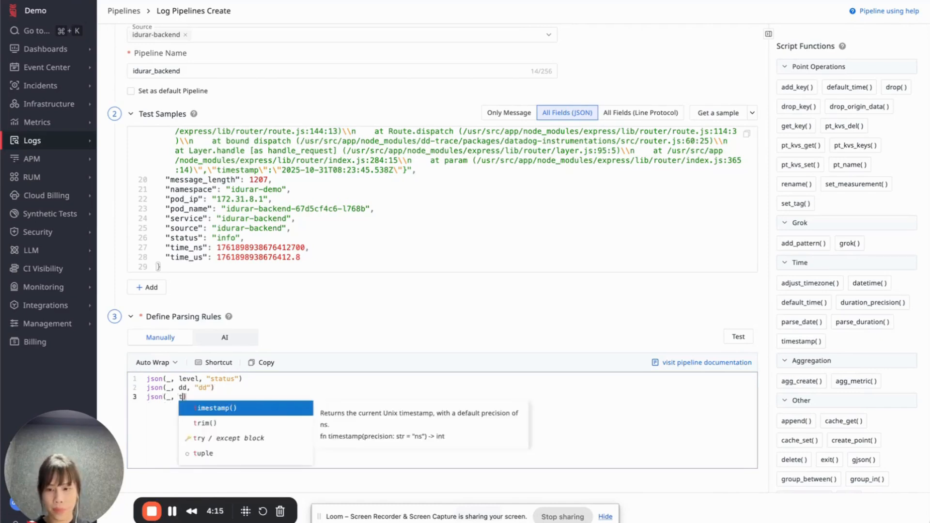
{"action": "type", "text": "ce_id"}
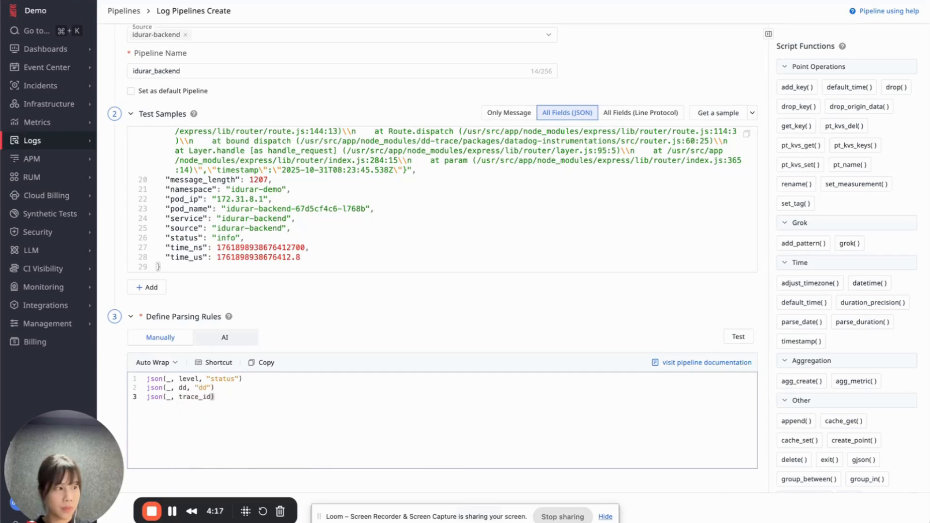
{"action": "type", "text": ", \"trace"}
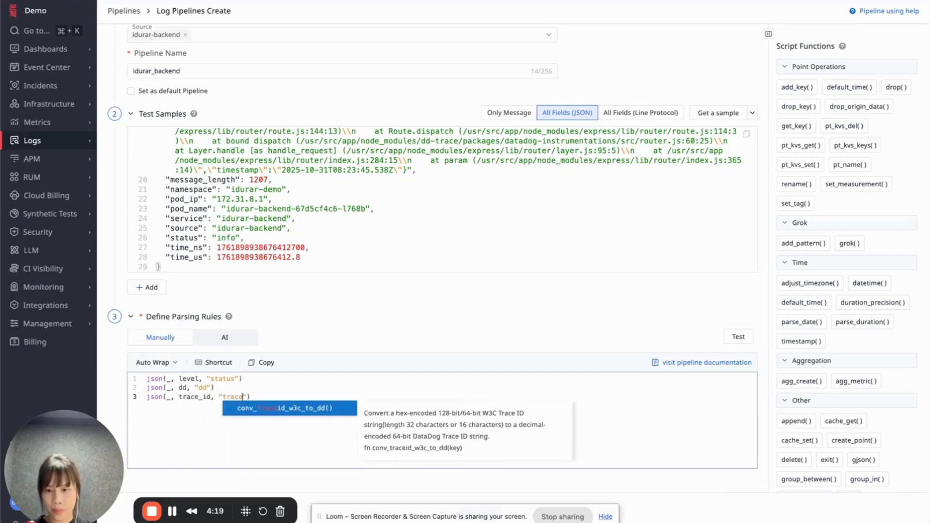
{"action": "type", "text": "_id\")  "}
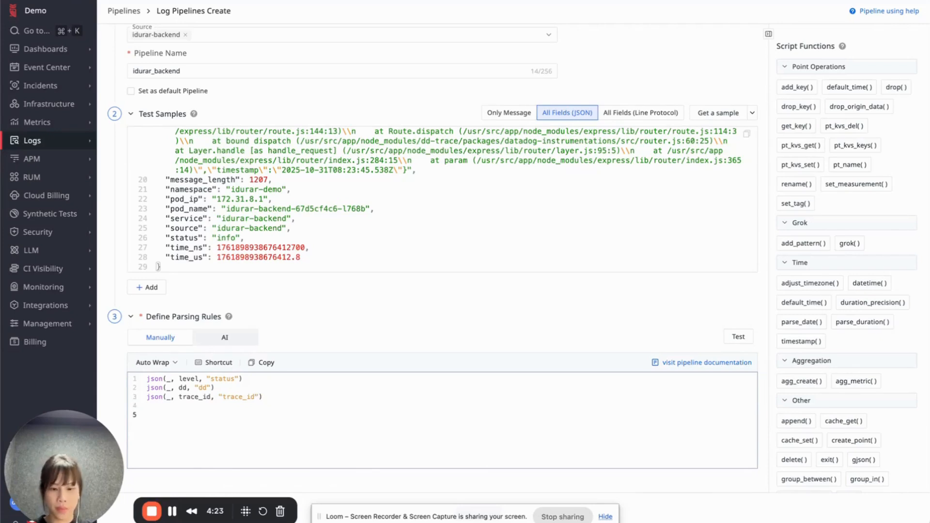
- Add a conditional block to the parsing rules with the condition if status == "error"
{"action": "type", "text": "if status =="}
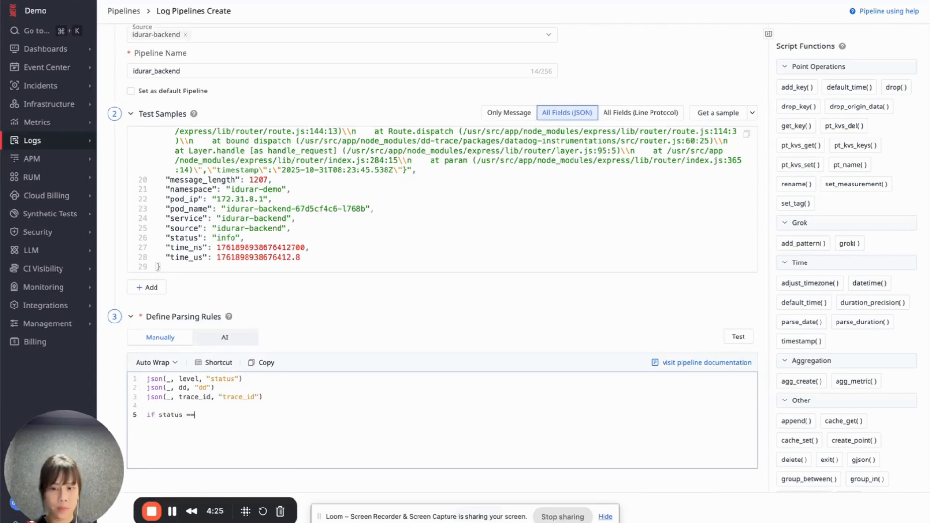
{"action": "type", "text": " \"error\""}
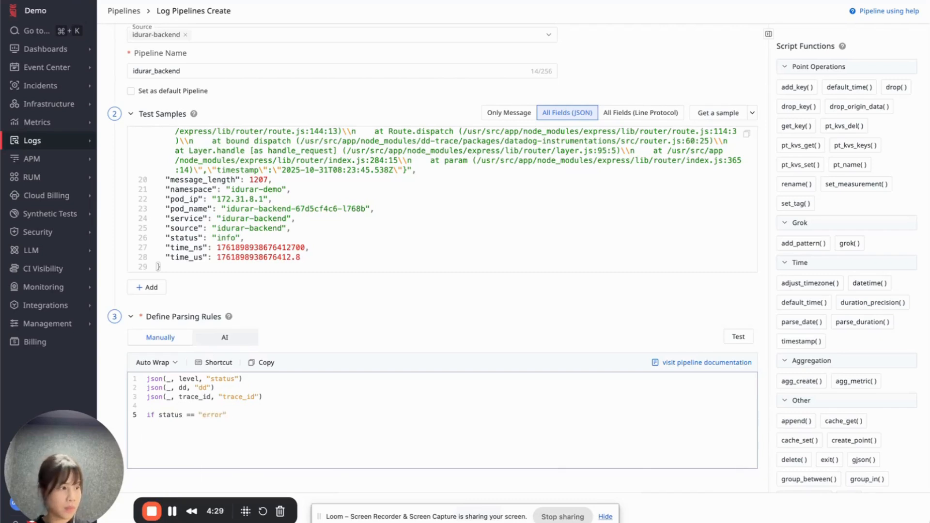
{"action": "type", "text": " {"}
{"action": "key", "text": "Return"}
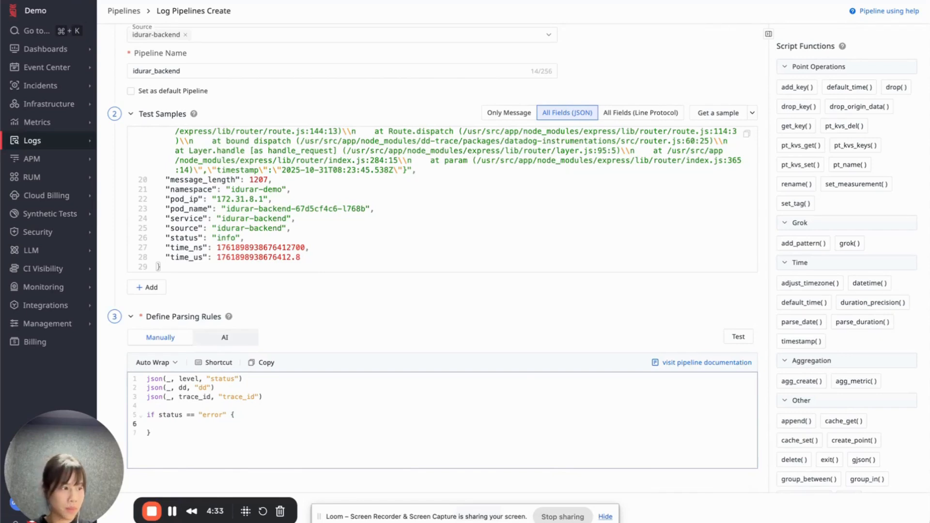
- Inside the error condition, add json(_, message, "error_message") to extract the error message
{"action": "type", "text": "json"}
{"action": "key", "text": "Return"}
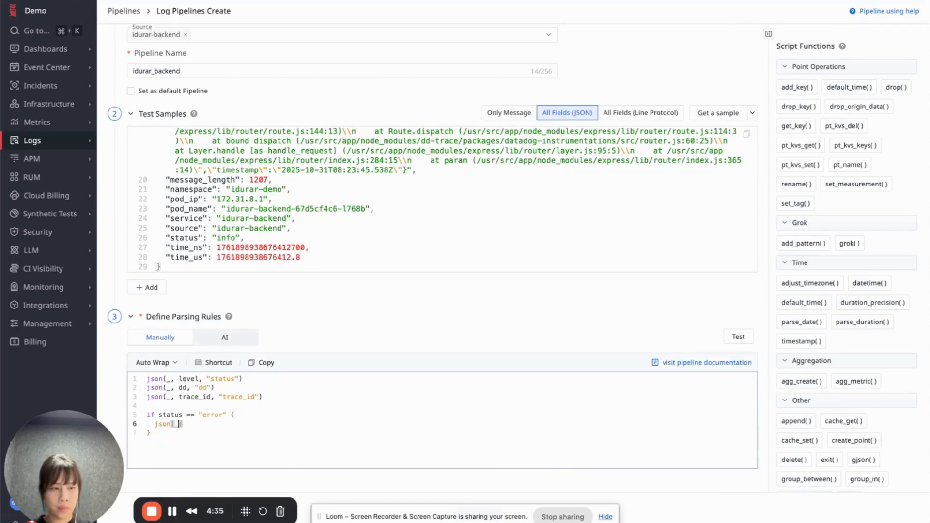
{"action": "type", "text": ", mes"}
{"action": "key", "text": "Return"}
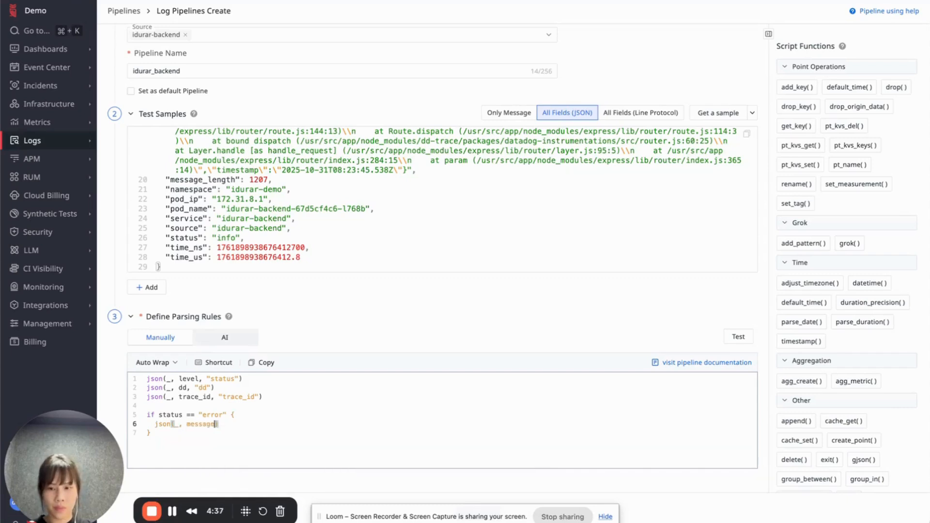
{"action": "type", "text": ", \""}
{"action": "type", "text": "error_mess"}
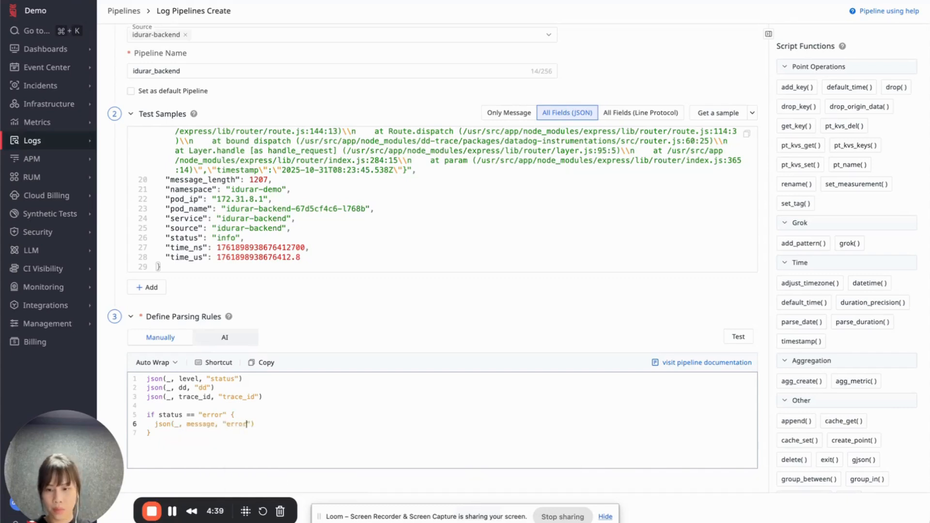
{"action": "type", "text": "age"}
{"action": "key", "text": "End"}
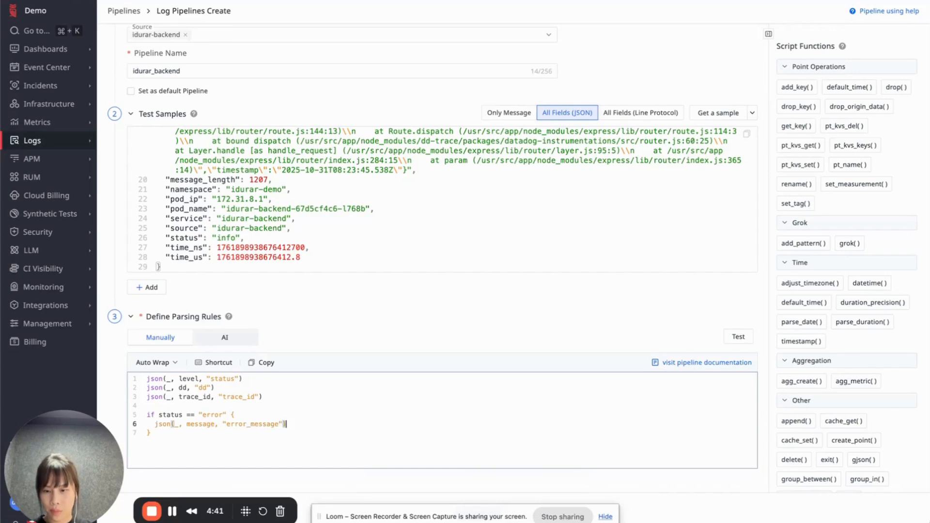
- Add json(_, stack, "error_stack") below the message rule inside the error condition
{"action": "key", "text": "Return"}
{"action": "type", "text": "json"}
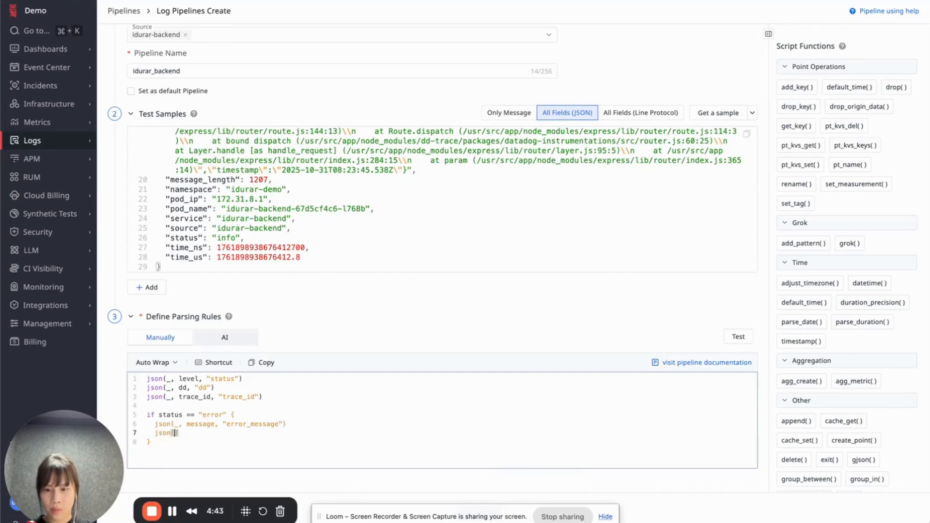
{"action": "type", "text": "(_, "}
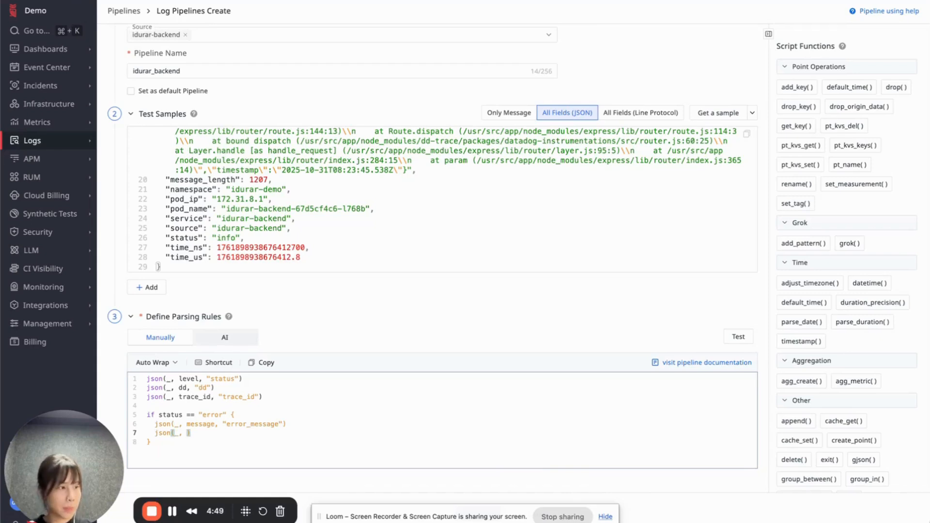
{"action": "type", "text": "stack, "}
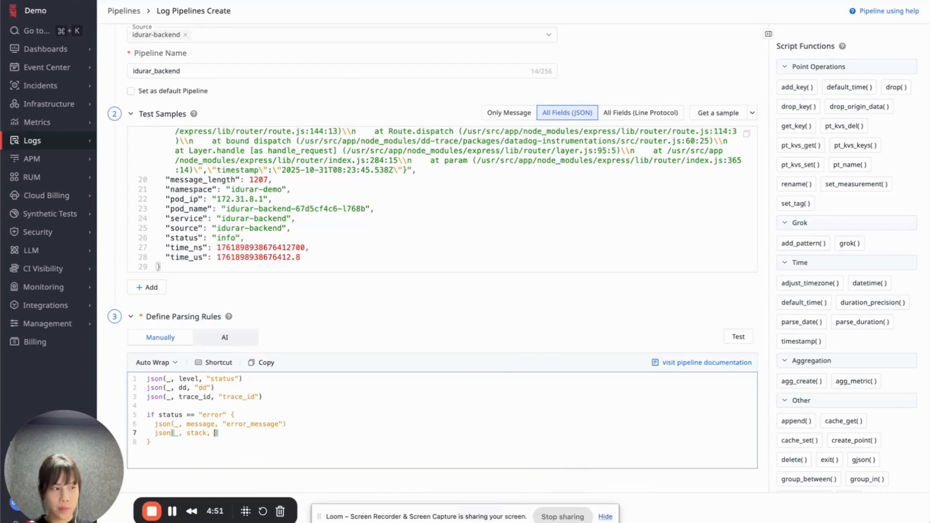
{"action": "type", "text": "\"error_s"}
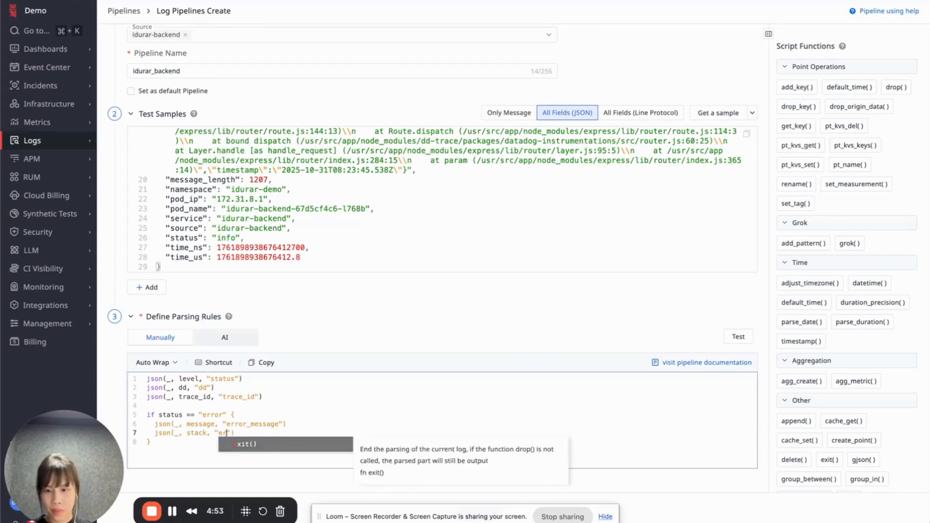
{"action": "type", "text": "tat"}
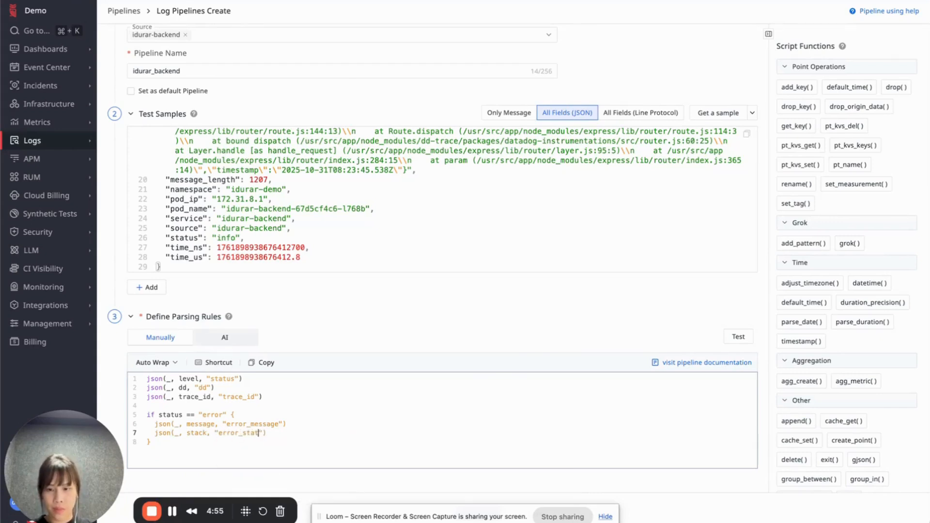
{"action": "type", "text": "ck"}
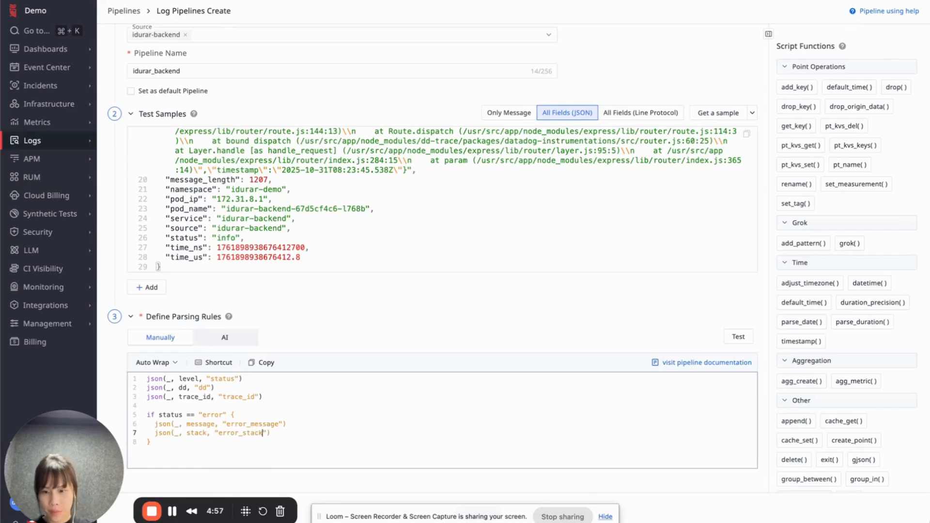
{"action": "type", "text": "\""}
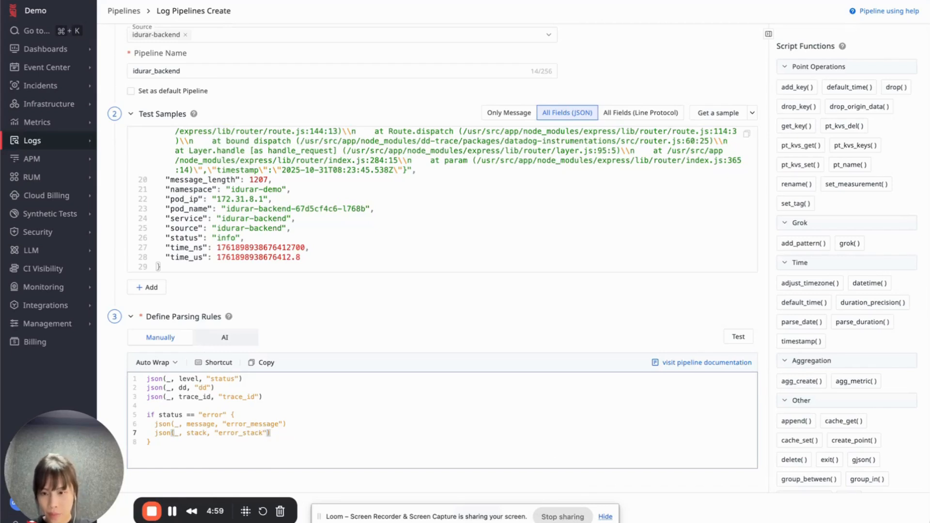
- Test the parsing rules against the sample log and review the returned fields, including dd, error_message and error_stack
{"action": "key", "text": "Down"}
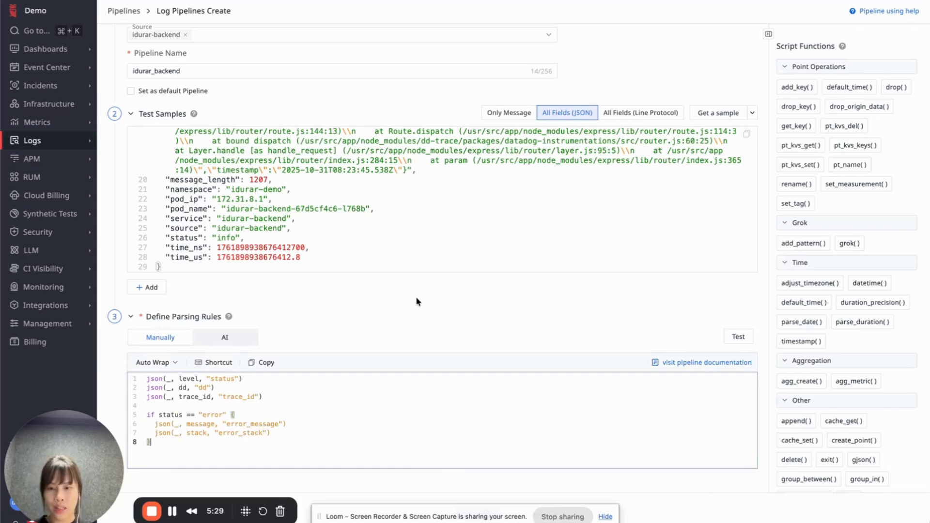
{"action": "left_click", "coordinate": [740, 338]}
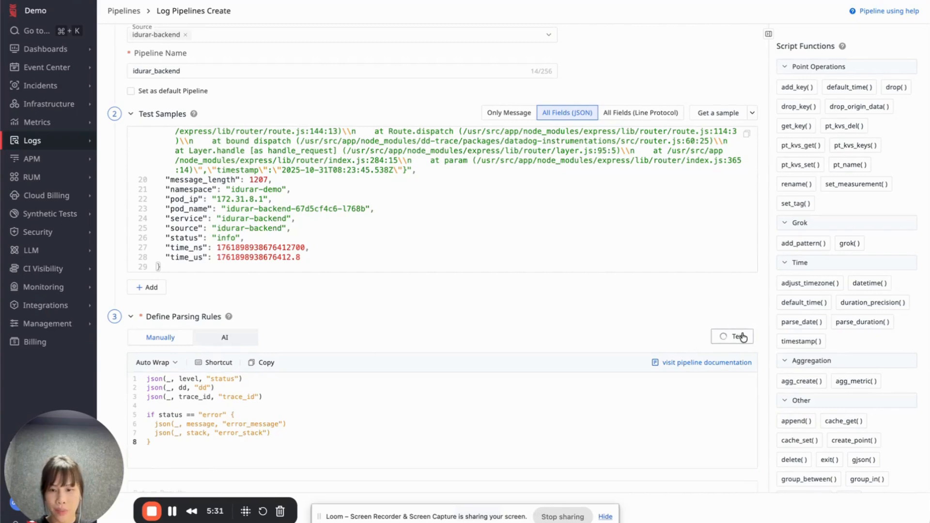
{"action": "scroll", "coordinate": [609, 320], "scroll_direction": "down", "scroll_amount": 7}
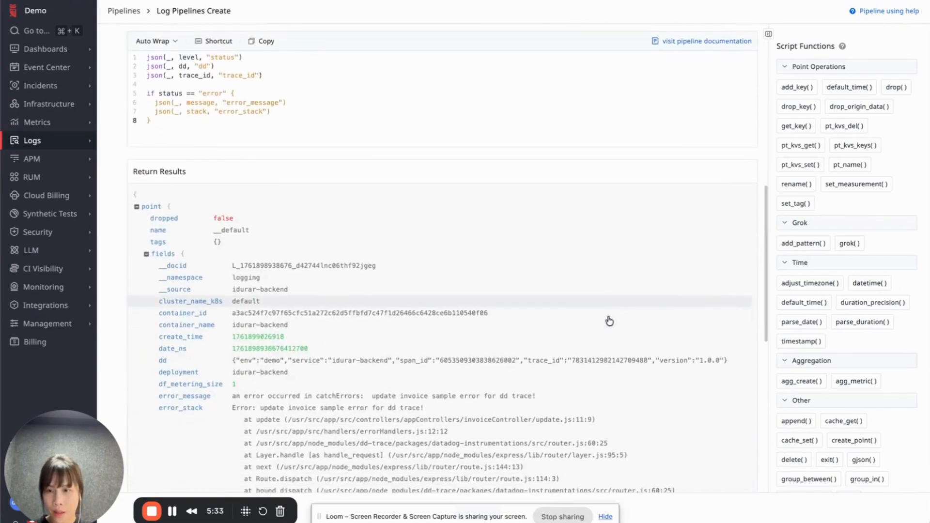
{"action": "scroll", "coordinate": [610, 322], "scroll_direction": "down", "scroll_amount": 3}
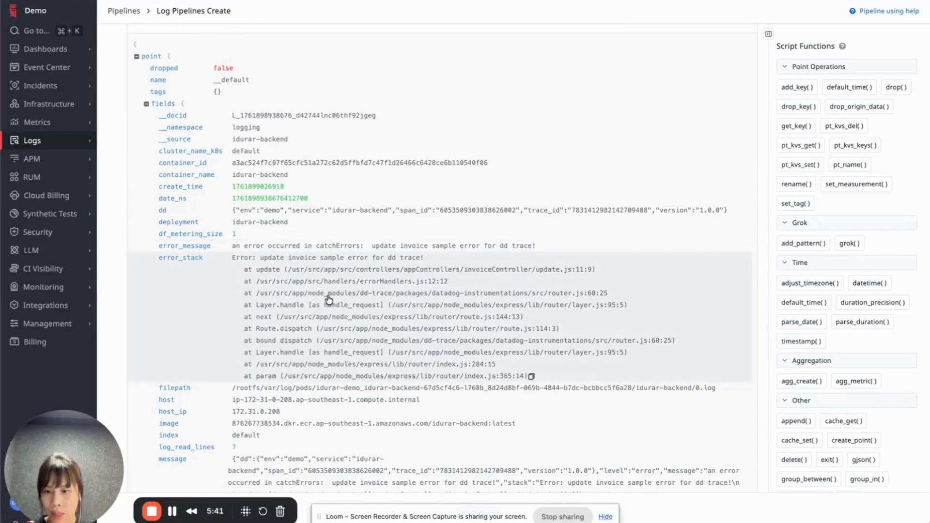
{"action": "scroll", "coordinate": [329, 299], "scroll_direction": "down", "scroll_amount": 5}
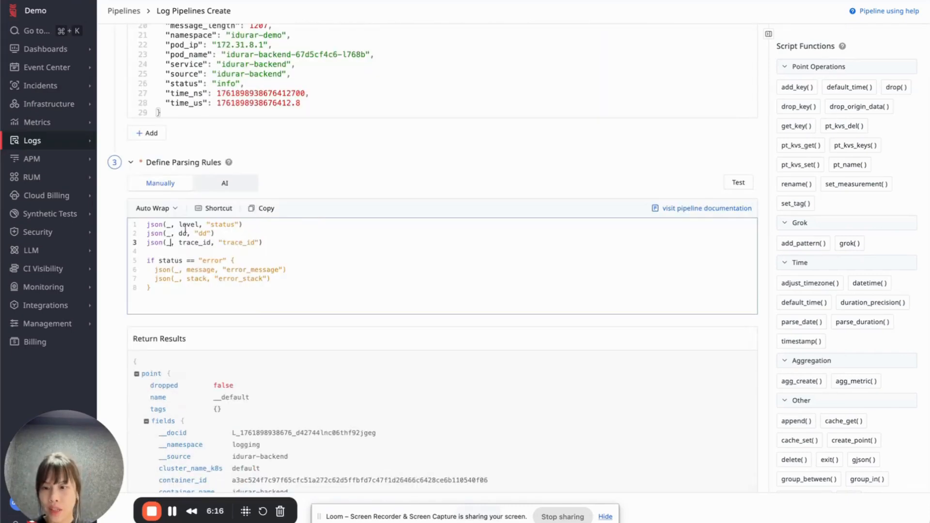
- Change the source of the trace_id parsing rule to dd, making it json(dd, trace_id, "trace_id")
{"action": "key", "text": "BackSpace"}
{"action": "type", "text": "dd"}
{"action": "left_click", "coordinate": [361, 144]}
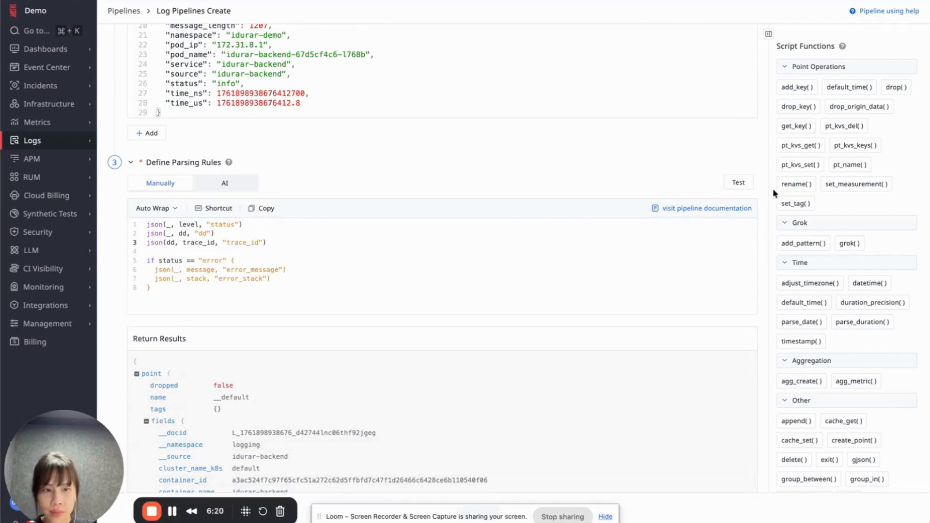
- Rerun the parsing test and examine the returned results for the status, trace_id, dd and error fields
{"action": "left_click", "coordinate": [740, 183]}
{"action": "scroll", "coordinate": [426, 386], "scroll_direction": "down", "scroll_amount": 6}
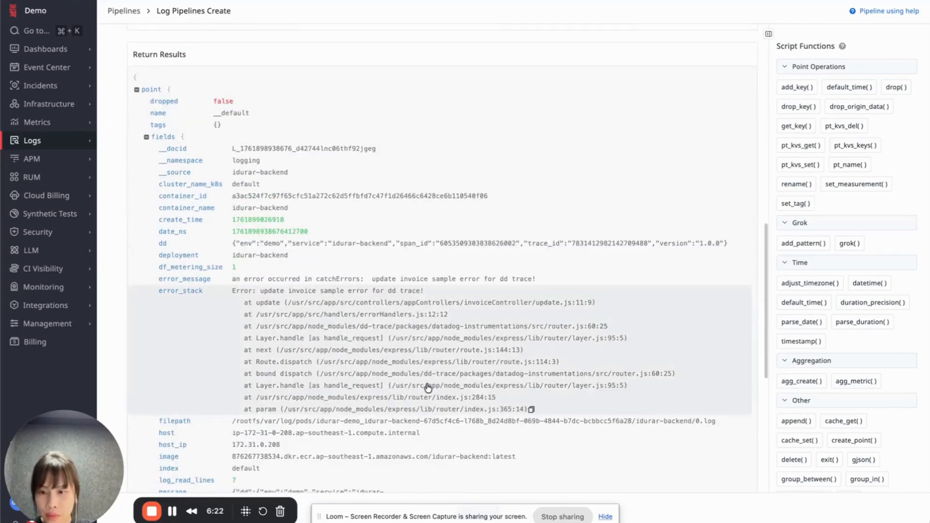
{"action": "scroll", "coordinate": [428, 388], "scroll_direction": "down", "scroll_amount": 4}
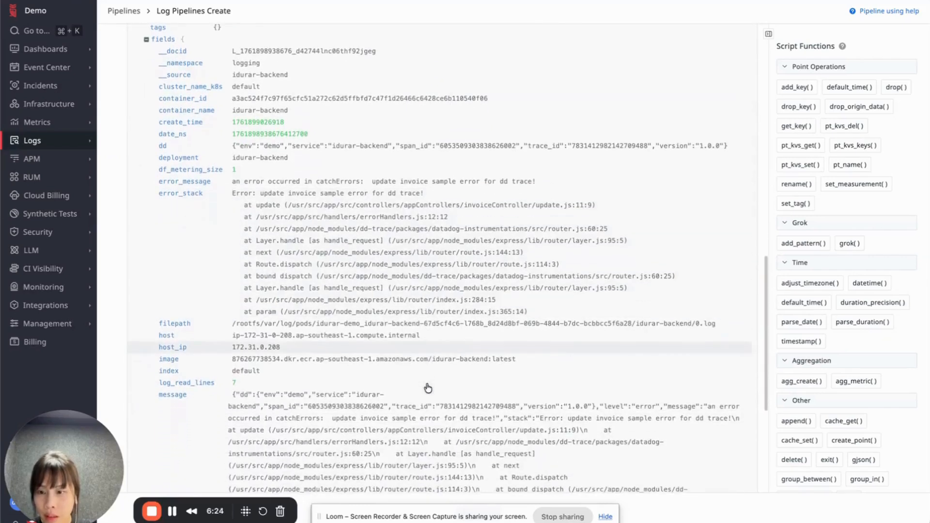
{"action": "scroll", "coordinate": [428, 388], "scroll_direction": "down", "scroll_amount": 4}
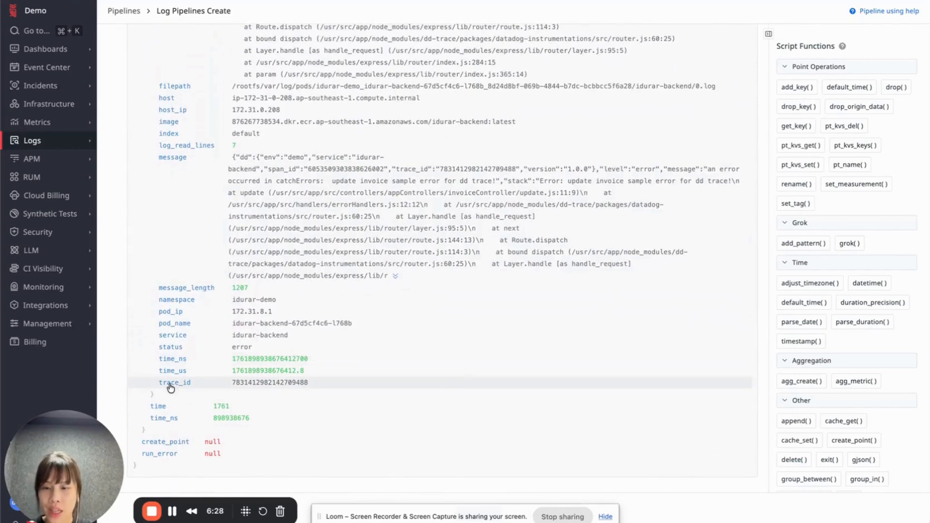
{"action": "scroll", "coordinate": [441, 361], "scroll_direction": "up", "scroll_amount": 2}
{"action": "scroll", "coordinate": [447, 355], "scroll_direction": "up", "scroll_amount": 9}
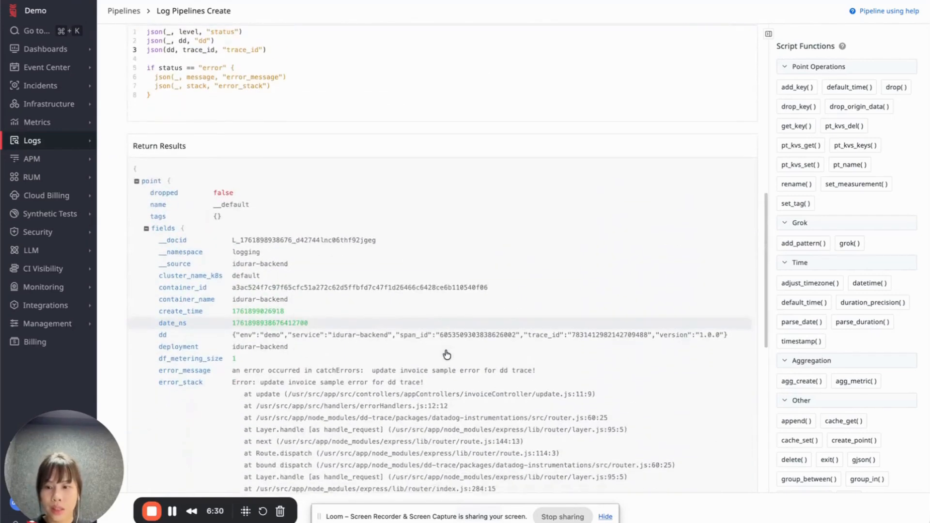
{"action": "scroll", "coordinate": [446, 354], "scroll_direction": "down", "scroll_amount": 2}
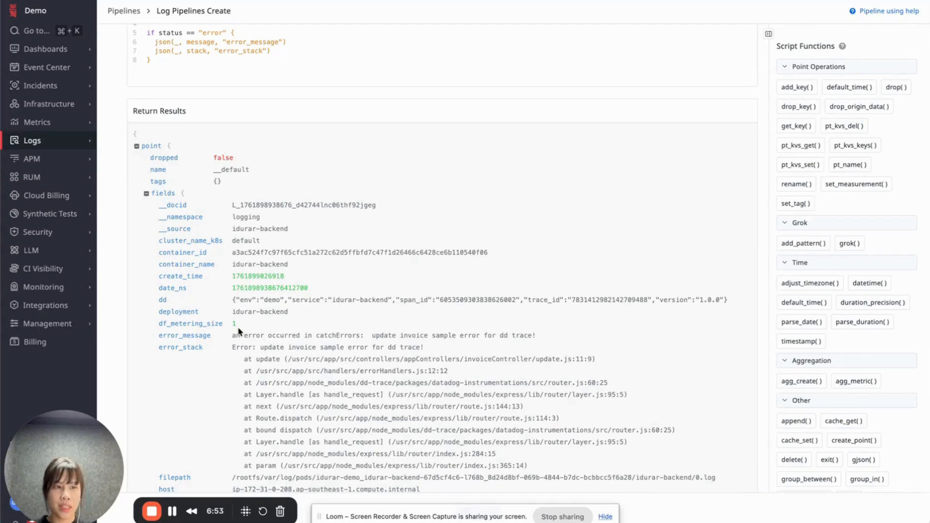
{"action": "scroll", "coordinate": [238, 331], "scroll_direction": "down", "scroll_amount": 5}
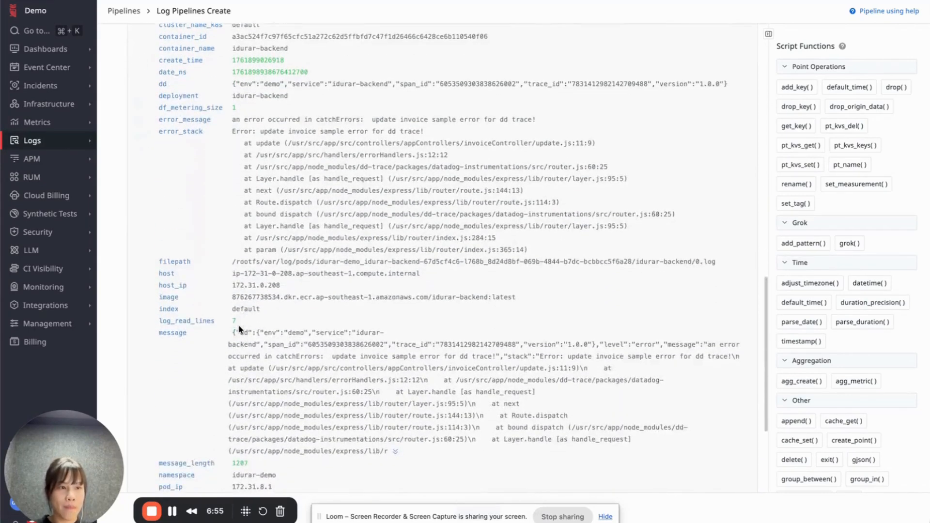
{"action": "scroll", "coordinate": [239, 330], "scroll_direction": "down", "scroll_amount": 3}
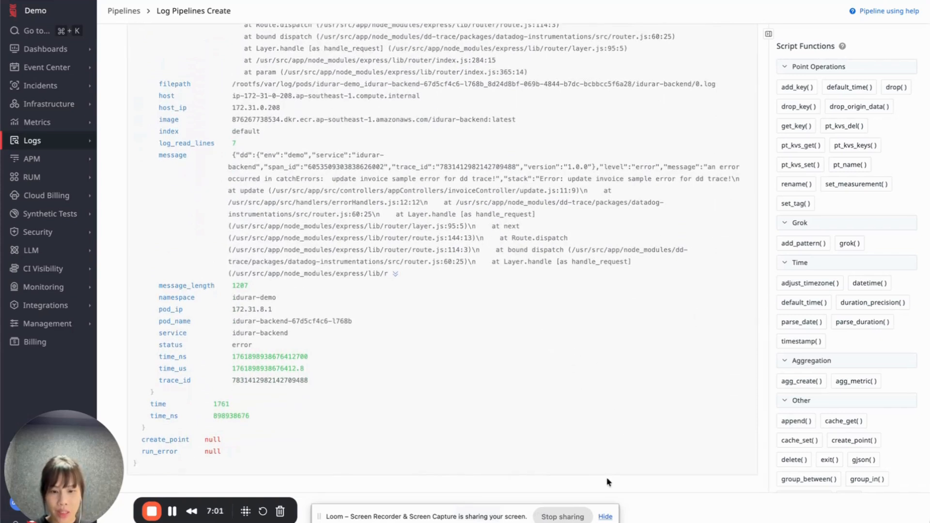
- Save the idurar_backend pipeline and open the log explorer
{"action": "left_click", "coordinate": [606, 517]}
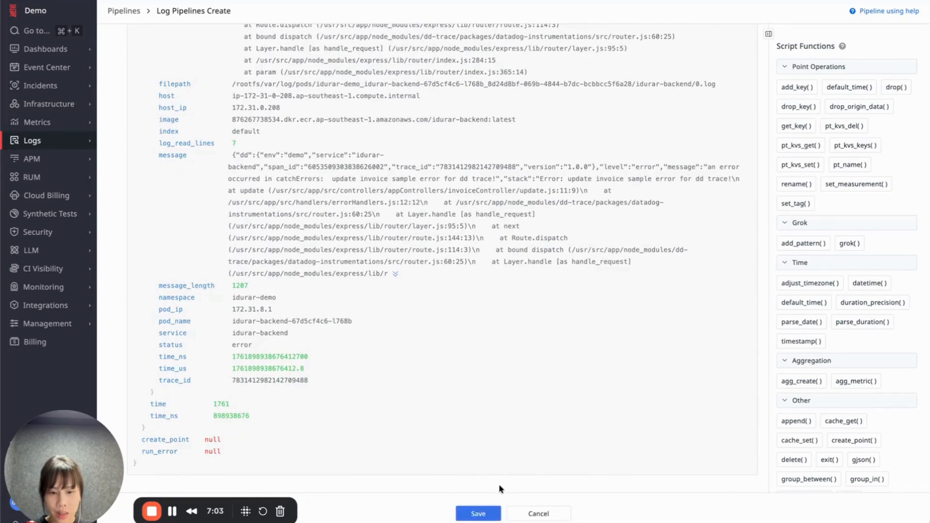
{"action": "left_click", "coordinate": [480, 515]}
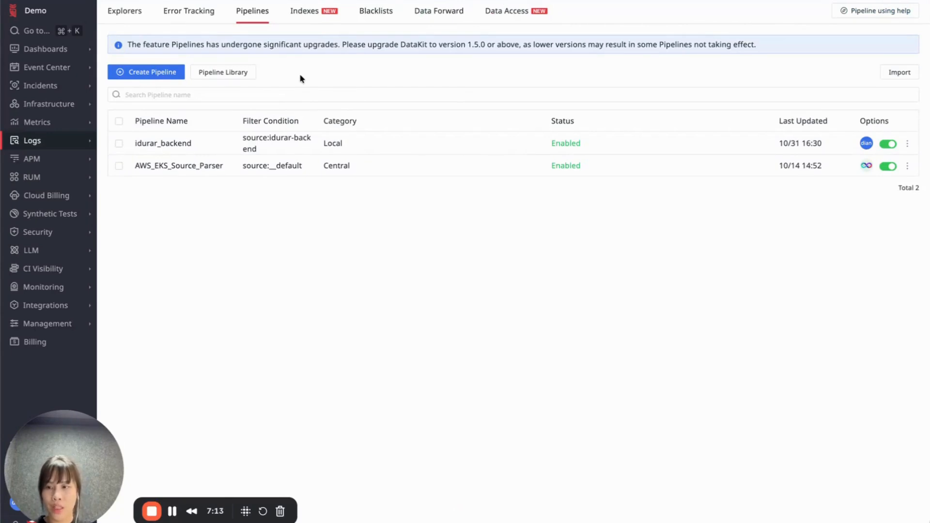
{"action": "left_click", "coordinate": [40, 144]}
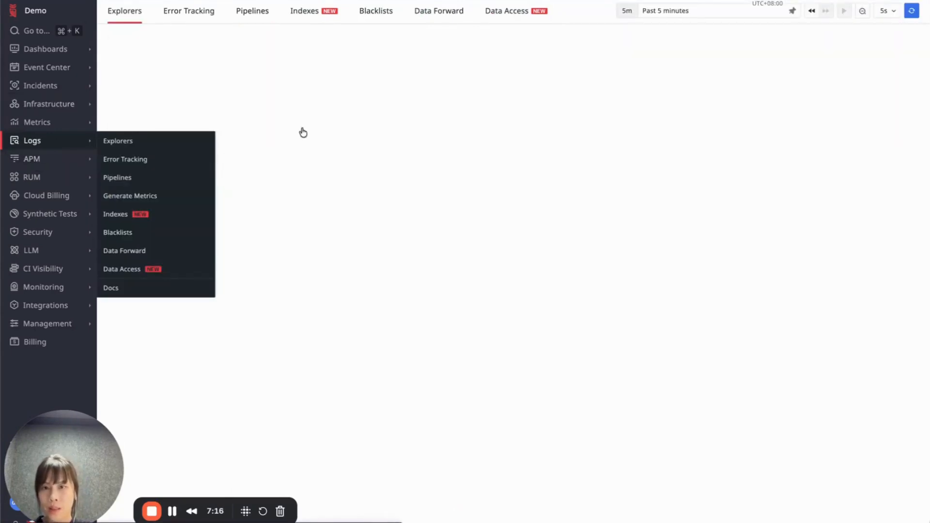
- Switch to the iDURAR CRM/ERP invoice update page and run Save (LOGS ERROR) twice to generate error logs
{"action": "left_click", "coordinate": [381, 1]}
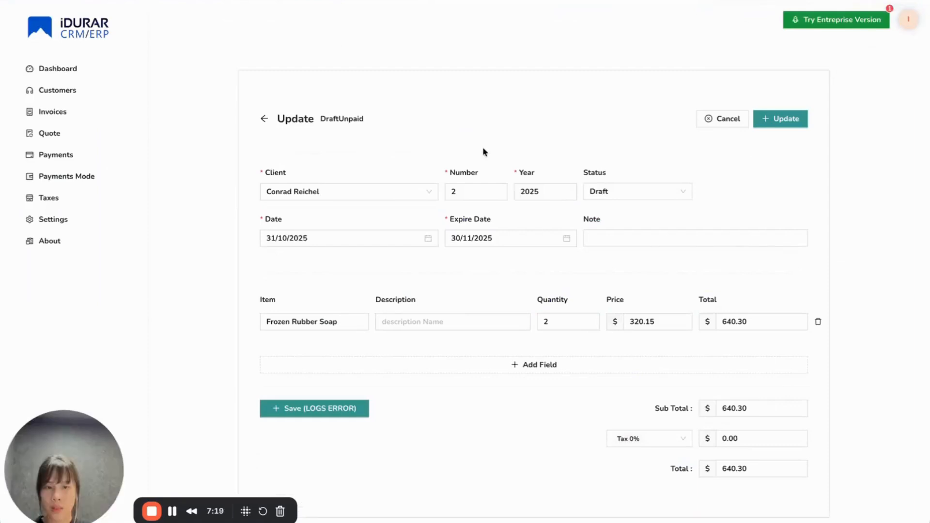
{"action": "left_click", "coordinate": [311, 416]}
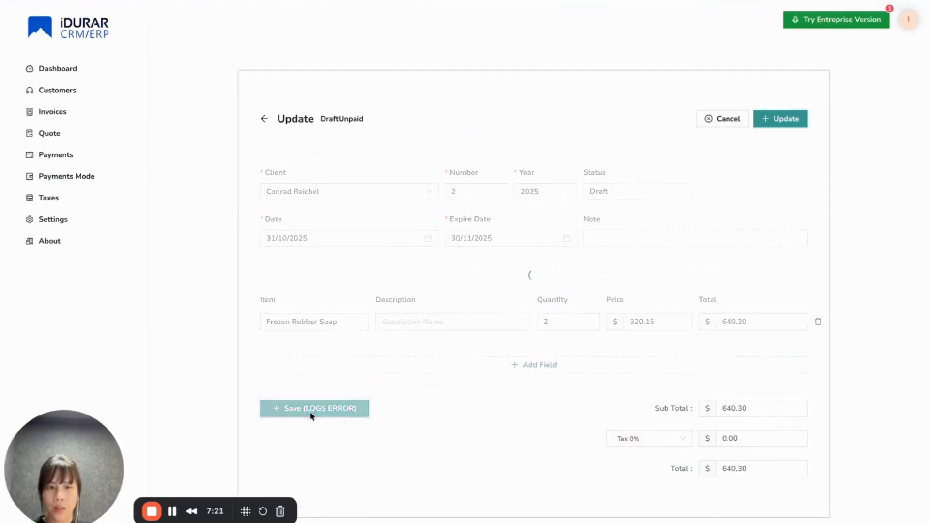
{"action": "left_click", "coordinate": [311, 416]}
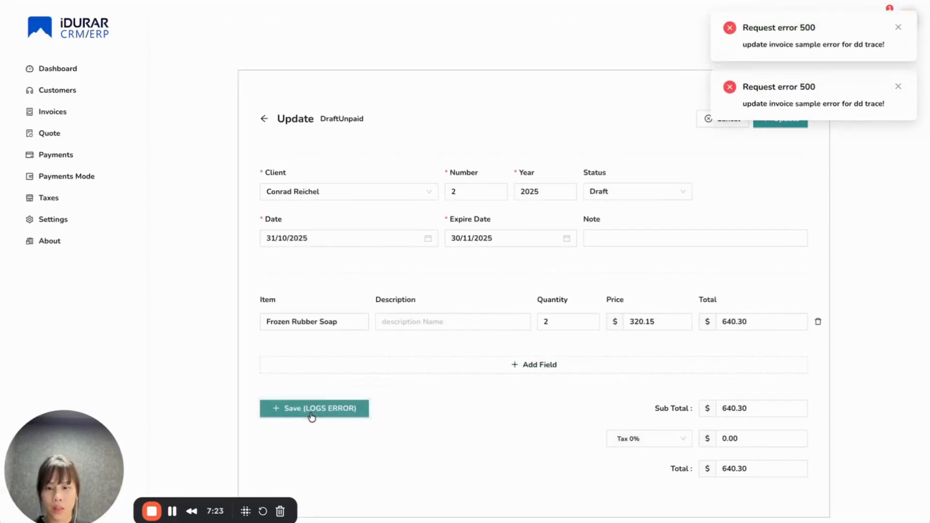
- Switch back to the log explorer and refresh the log list repeatedly to load new entries
{"action": "left_click", "coordinate": [114, 1]}
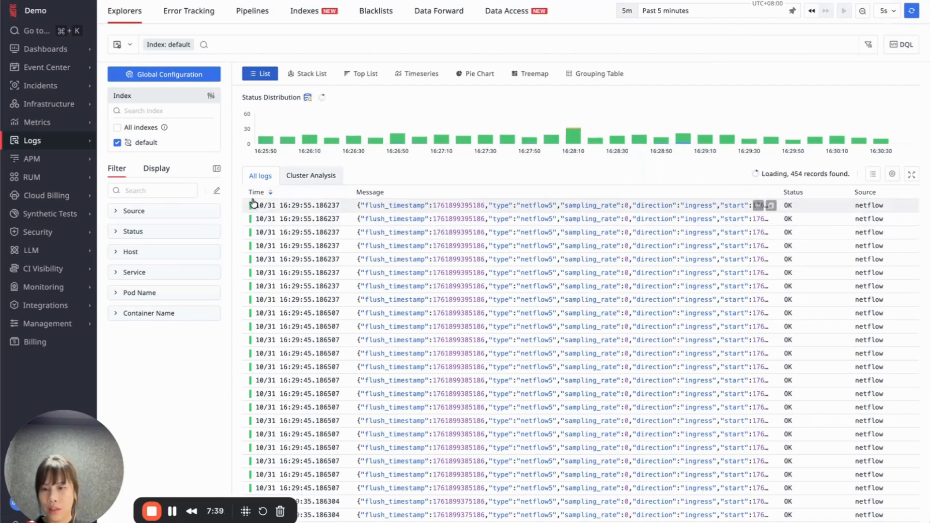
{"action": "left_click", "coordinate": [912, 15]}
{"action": "left_click", "coordinate": [912, 15]}
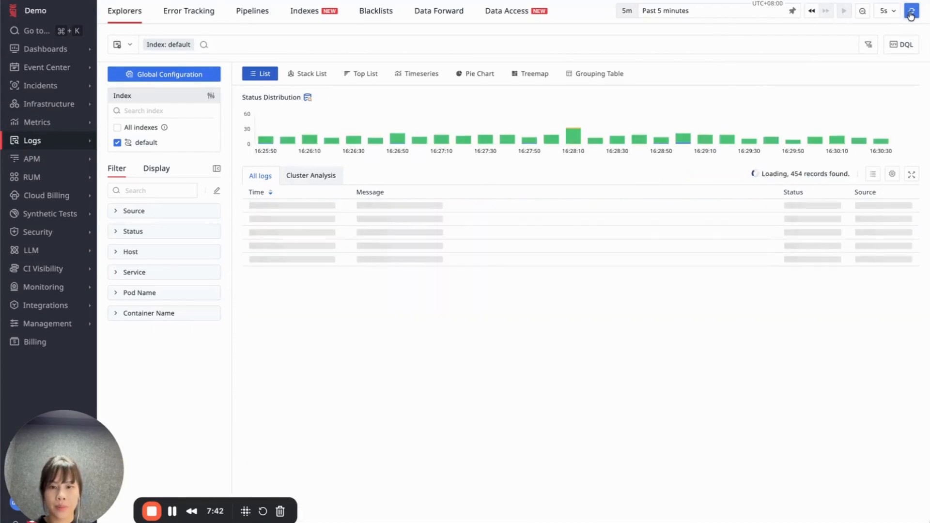
{"action": "left_click", "coordinate": [912, 15]}
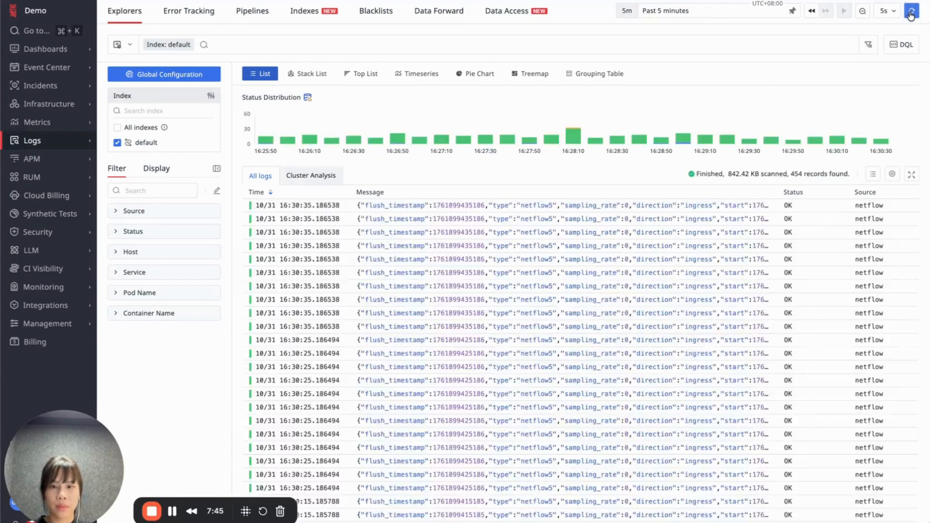
{"action": "left_click", "coordinate": [912, 15]}
{"action": "left_click", "coordinate": [912, 15]}
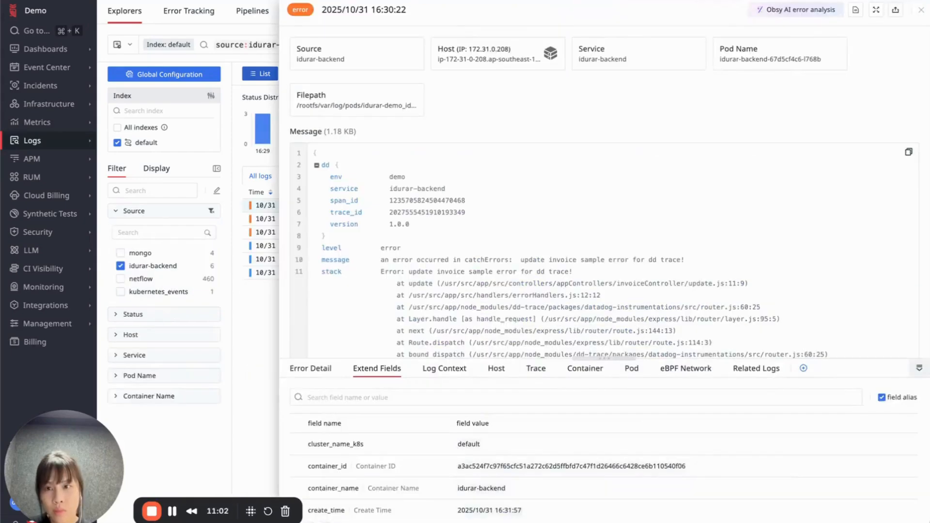
- Refresh the log list filtered to source:idurar-backend
{"action": "left_click", "coordinate": [648, 0]}
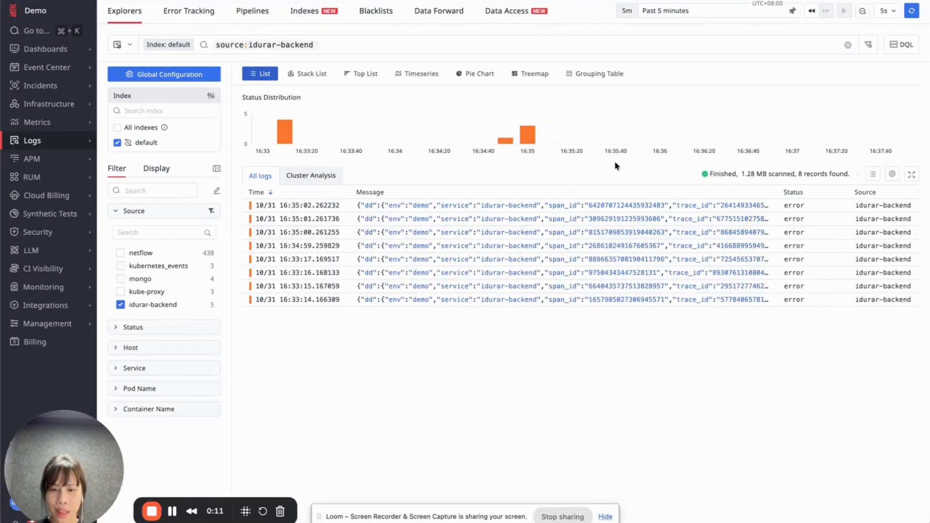
{"action": "left_click", "coordinate": [912, 12]}
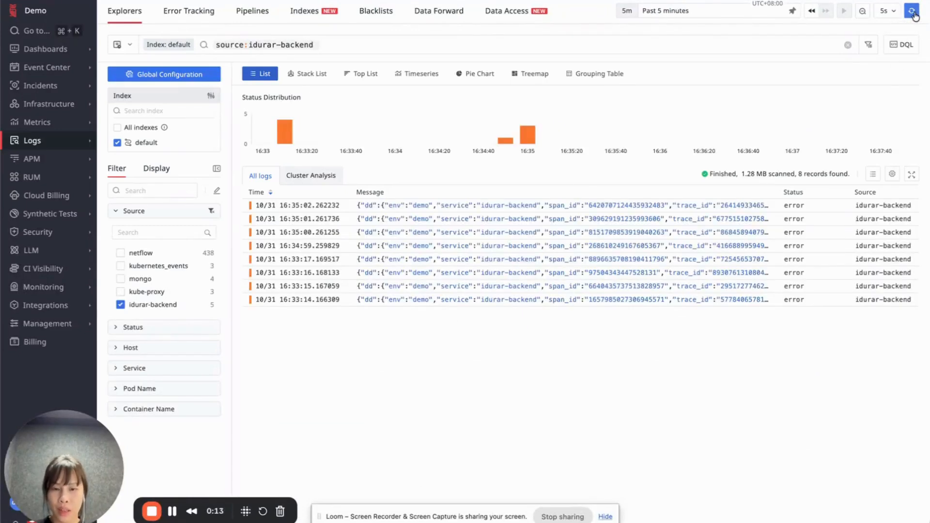
{"action": "left_click", "coordinate": [913, 12]}
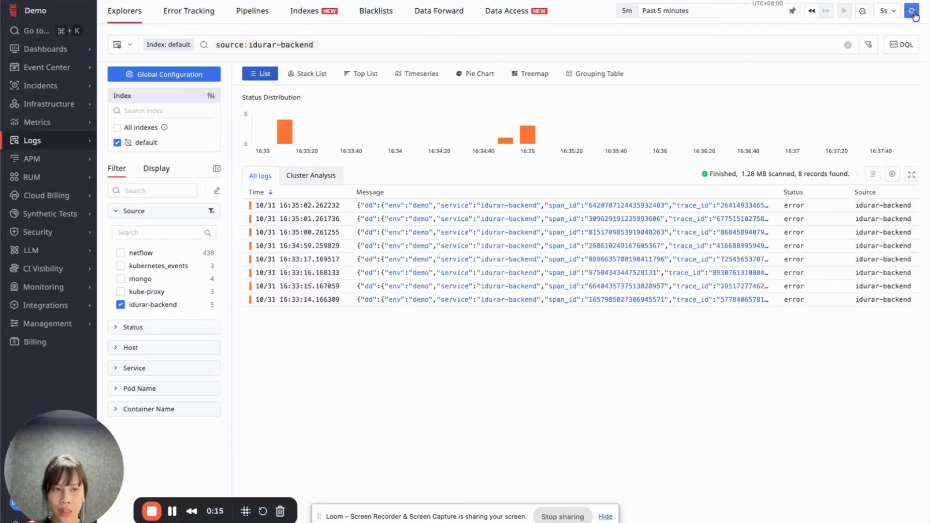
{"action": "left_click", "coordinate": [914, 12]}
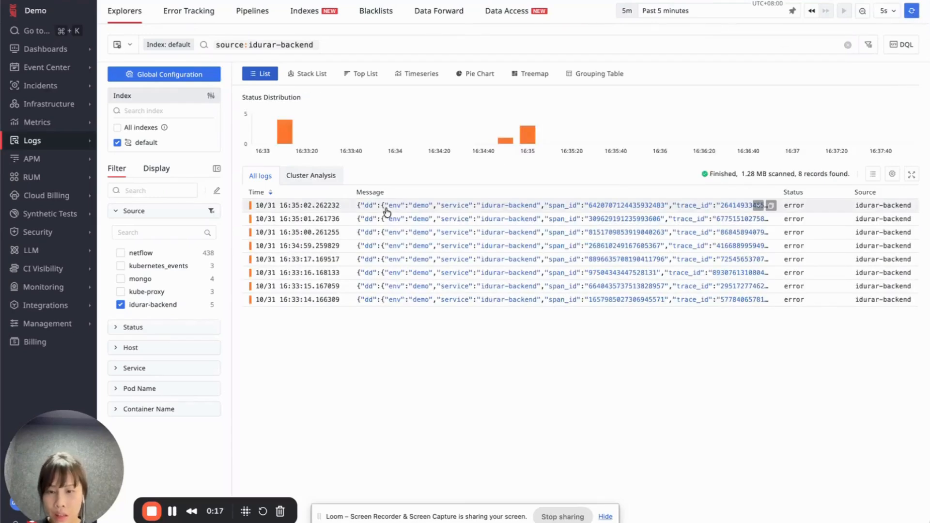
- Open the newest idurar-backend error log, enlarge its Extend Fields area, and examine the extracted fields with the dd object expanded
{"action": "left_click", "coordinate": [388, 211]}
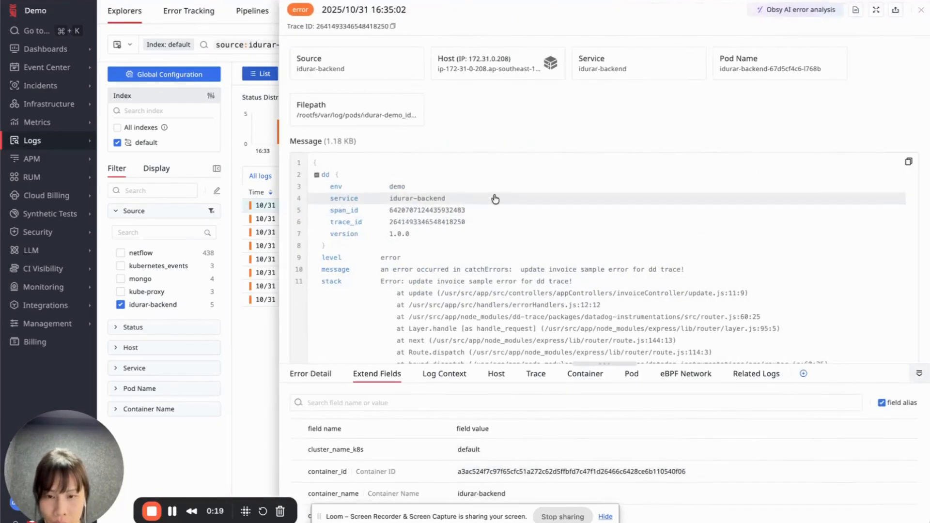
{"action": "scroll", "coordinate": [483, 214], "scroll_direction": "down", "scroll_amount": 2}
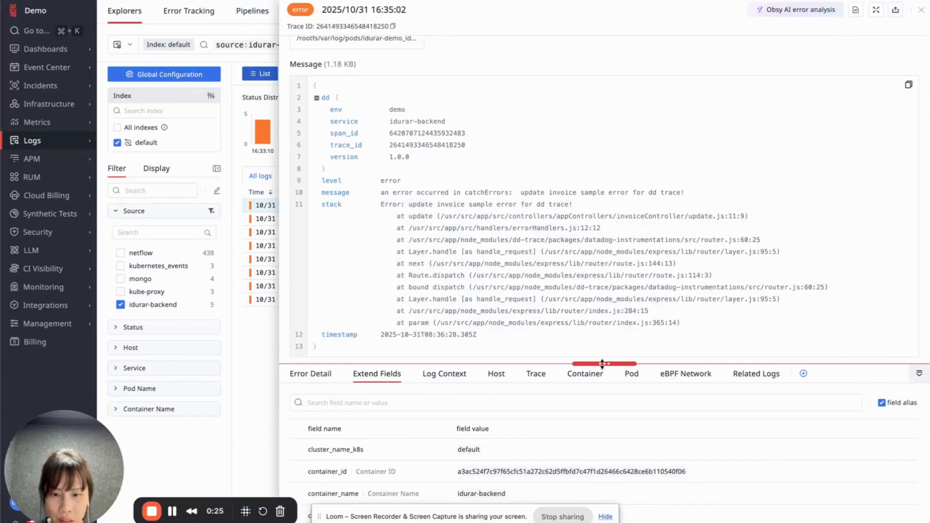
{"action": "left_click_drag", "start_coordinate": [603, 363], "coordinate": [604, 109]}
{"action": "scroll", "coordinate": [472, 269], "scroll_direction": "down", "scroll_amount": 6}
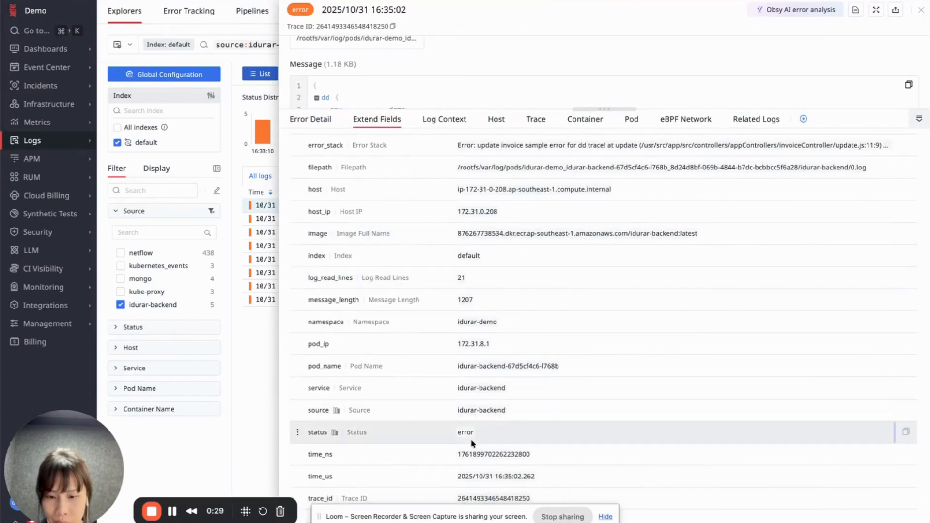
{"action": "scroll", "coordinate": [550, 350], "scroll_direction": "up", "scroll_amount": 6}
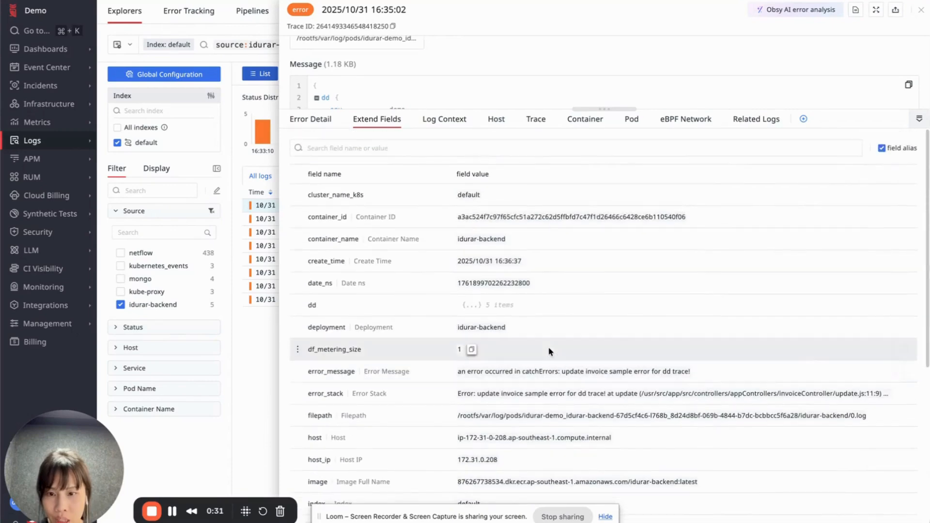
{"action": "left_click", "coordinate": [472, 308]}
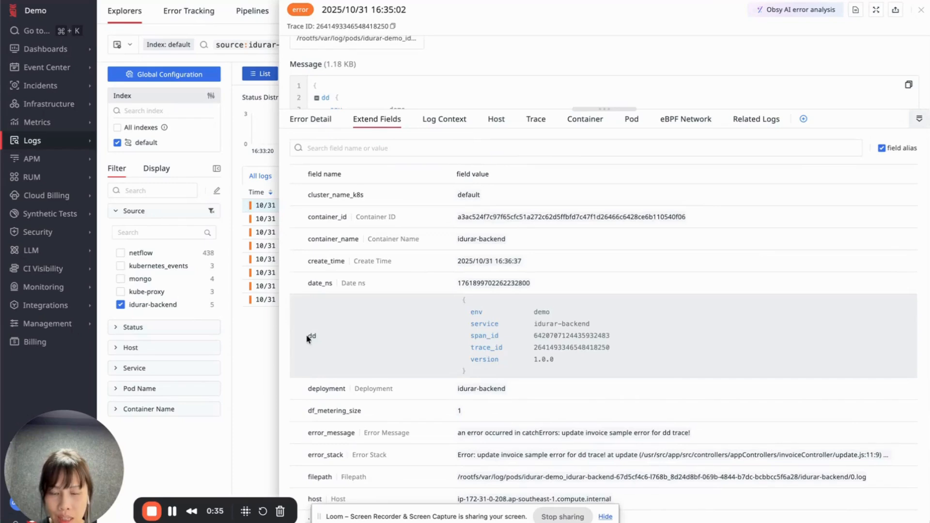
{"action": "scroll", "coordinate": [667, 257], "scroll_direction": "down", "scroll_amount": 5}
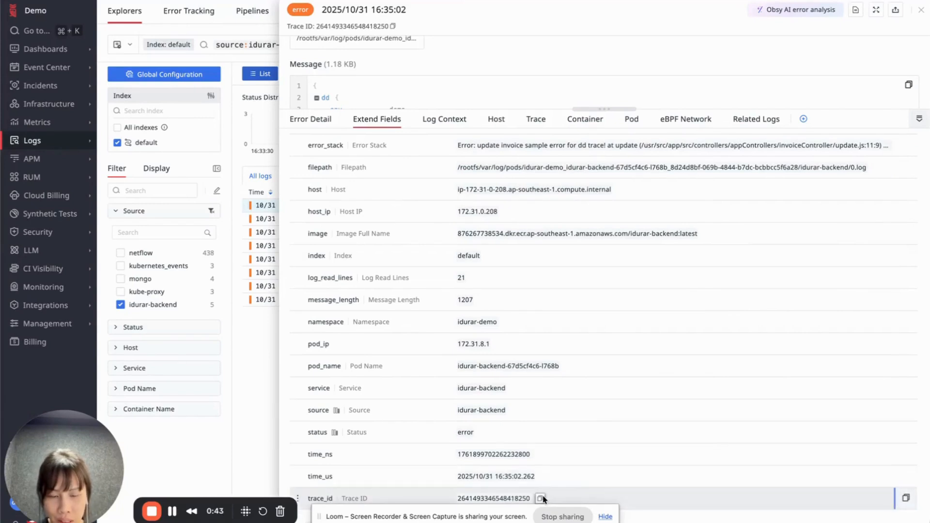
{"action": "left_click", "coordinate": [541, 499]}
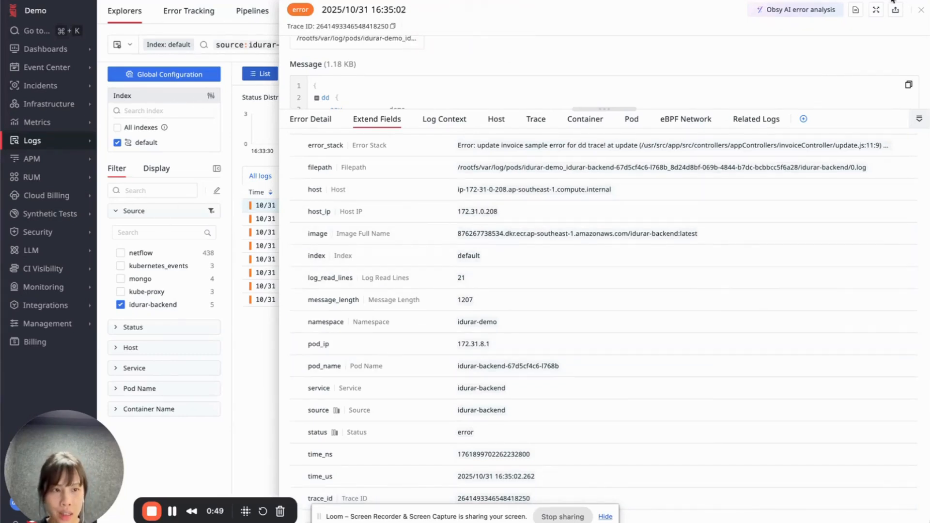
{"action": "left_click", "coordinate": [922, 10]}
{"action": "left_click", "coordinate": [342, 49]}
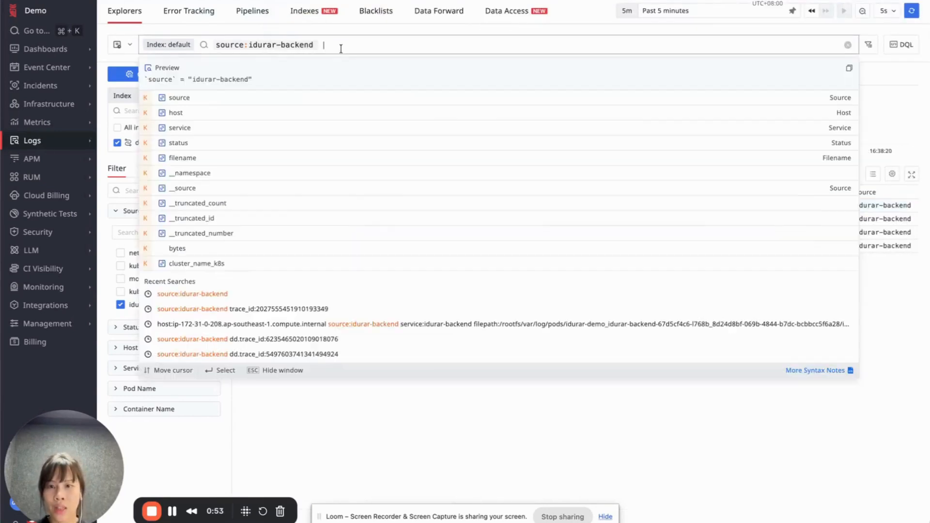
{"action": "type", "text": "trace"}
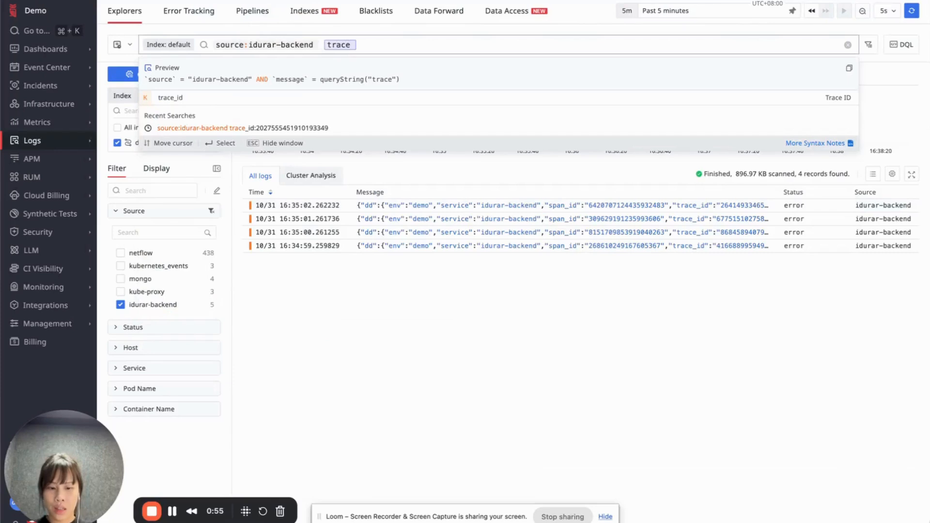
{"action": "type", "text": "_id:"}
{"action": "key", "text": "super+v"}
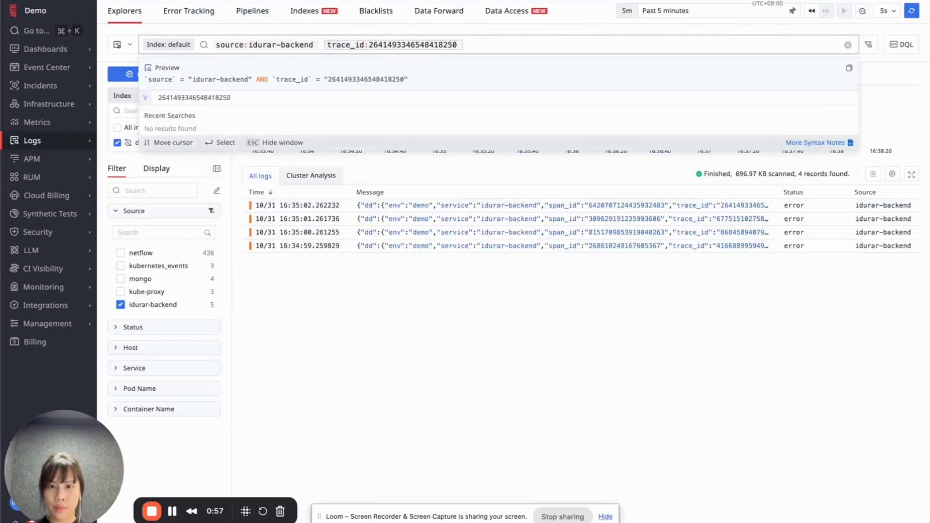
{"action": "key", "text": "Return"}
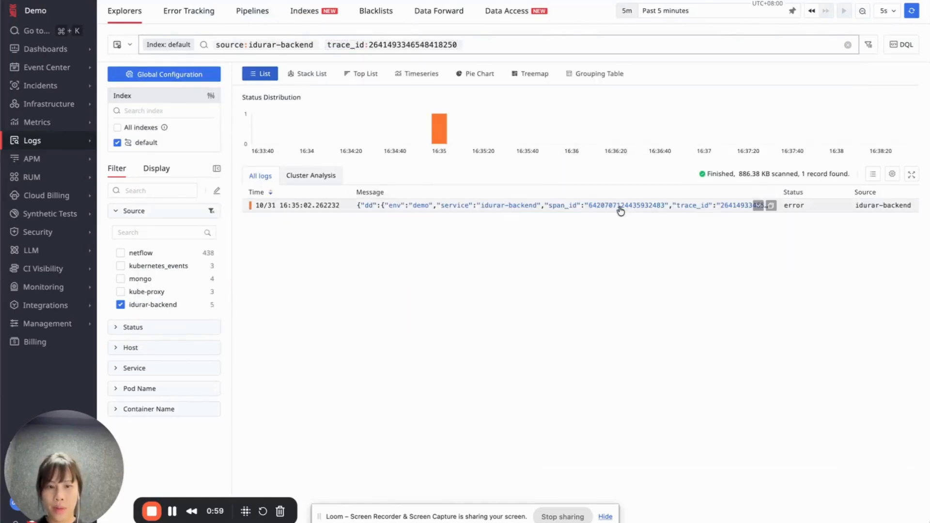
{"action": "left_click", "coordinate": [647, 208]}
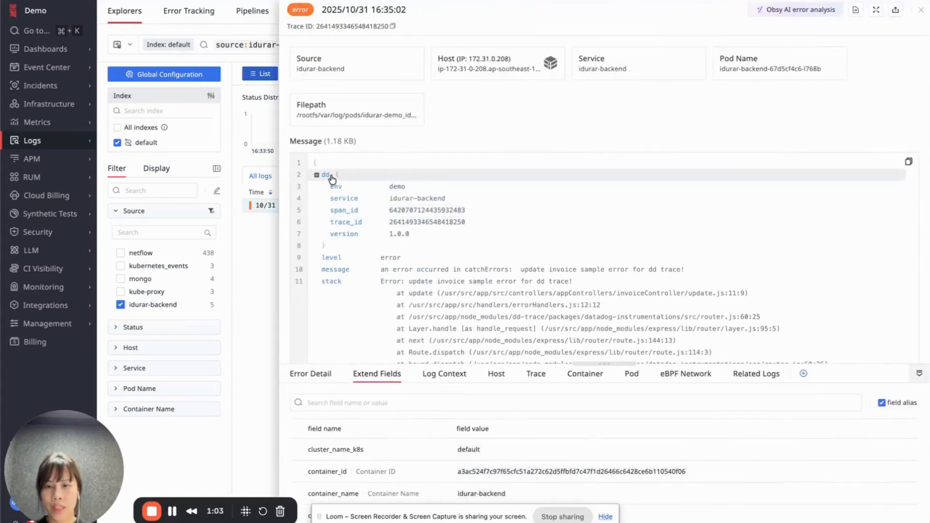
{"action": "left_click", "coordinate": [922, 10]}
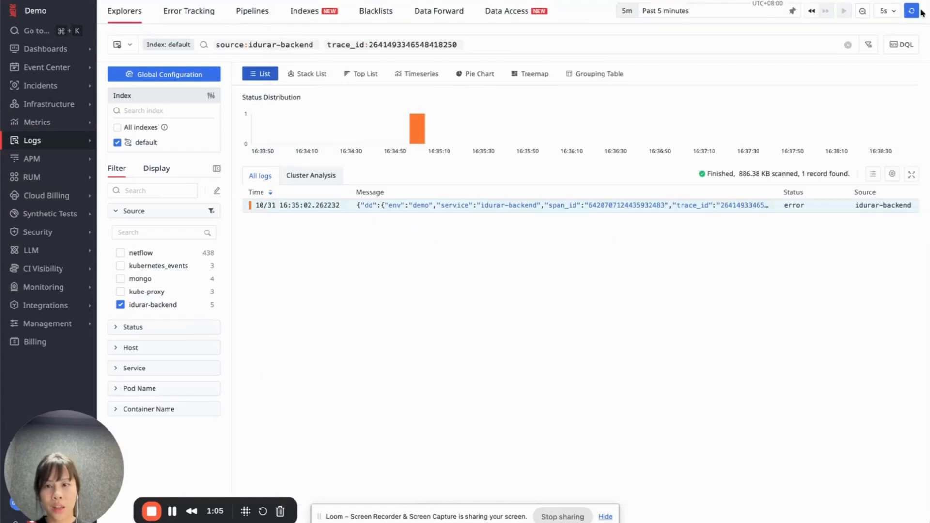